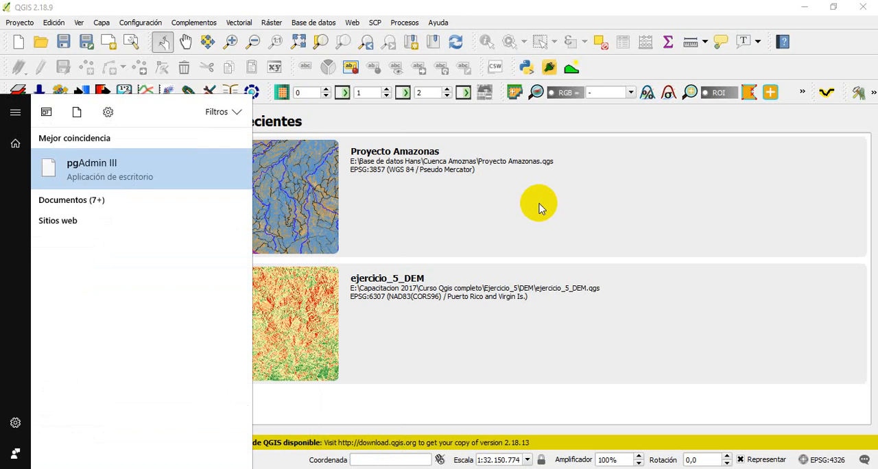
Launch pgAdmin III and minimize QGIS to bring the database administration window into view
{"action": "key", "text": "Return"}
{"action": "key", "text": "super"}
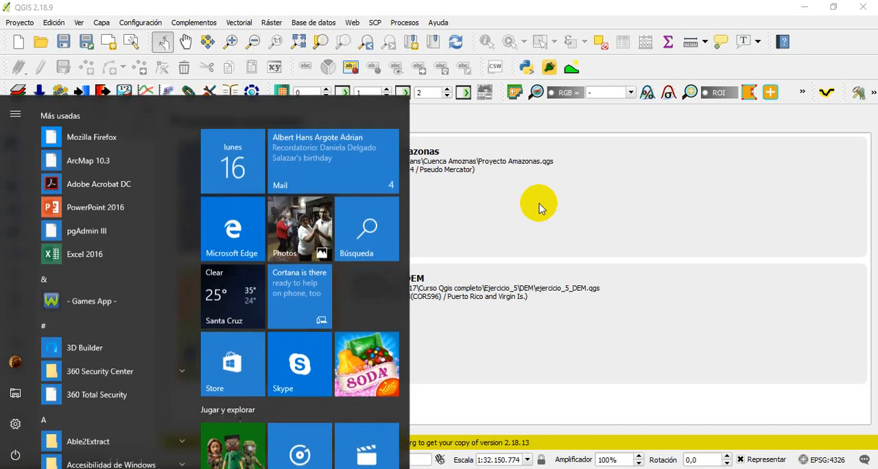
{"action": "type", "text": "pg"}
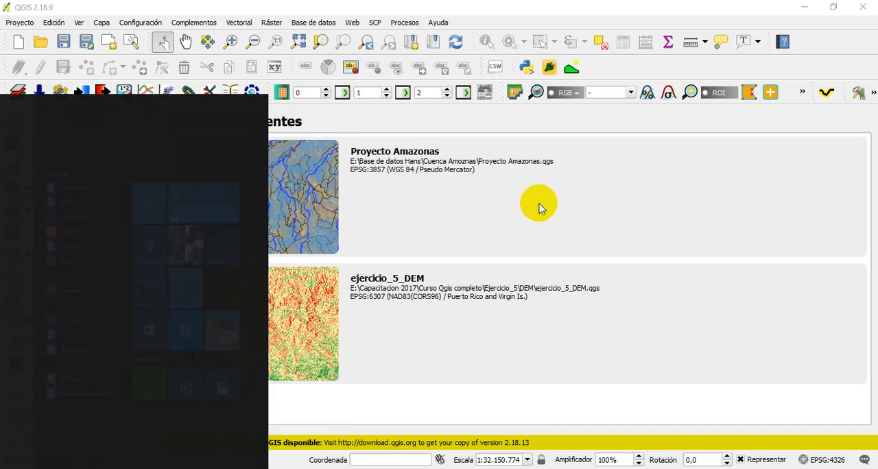
{"action": "key", "text": "Return"}
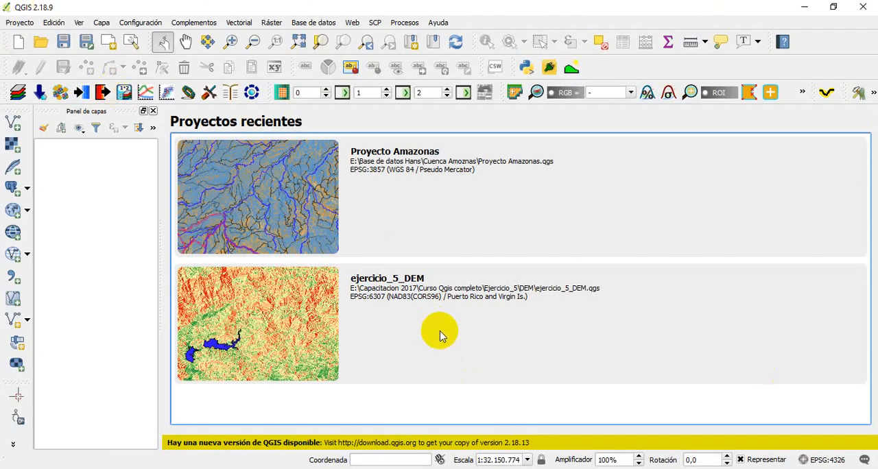
{"action": "left_click", "coordinate": [804, 7]}
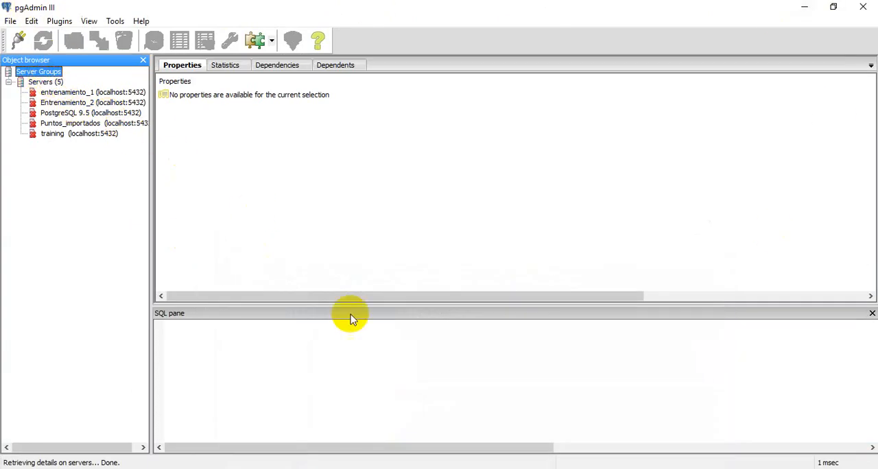
Connect to the Entrenamiento_2 server and show its databases with Database_Lpz collapsed
{"action": "left_click", "coordinate": [8, 81]}
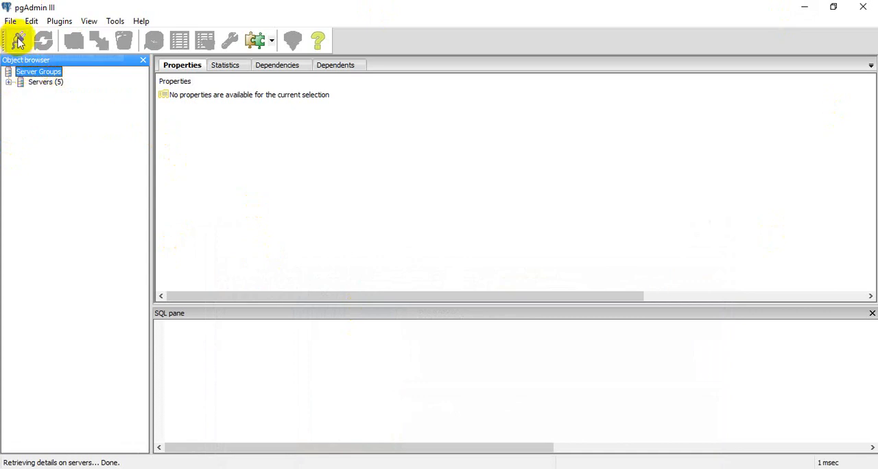
{"action": "left_click", "coordinate": [10, 82]}
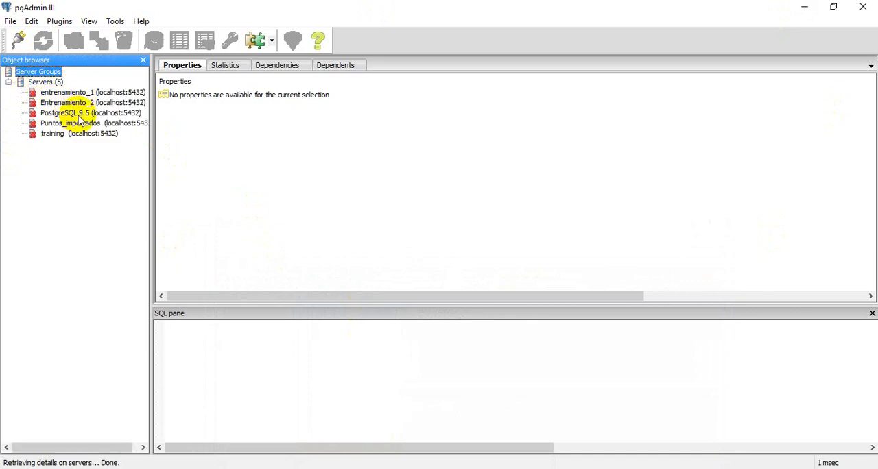
{"action": "double_click", "coordinate": [48, 102]}
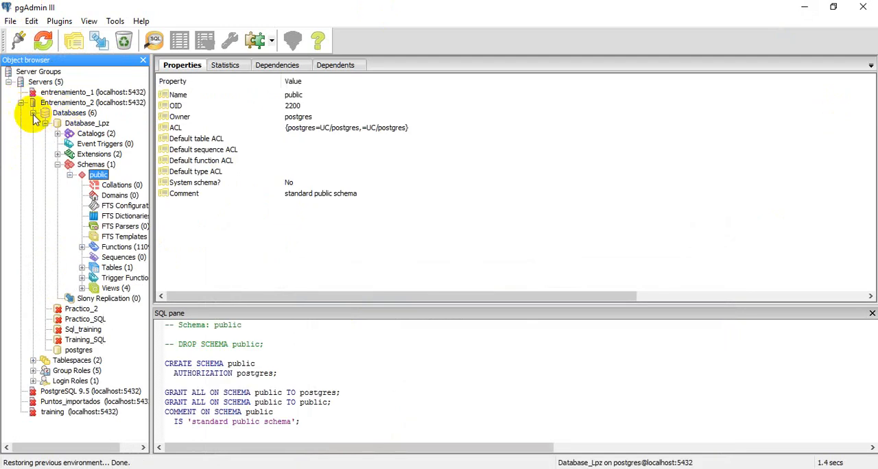
{"action": "left_click", "coordinate": [45, 123]}
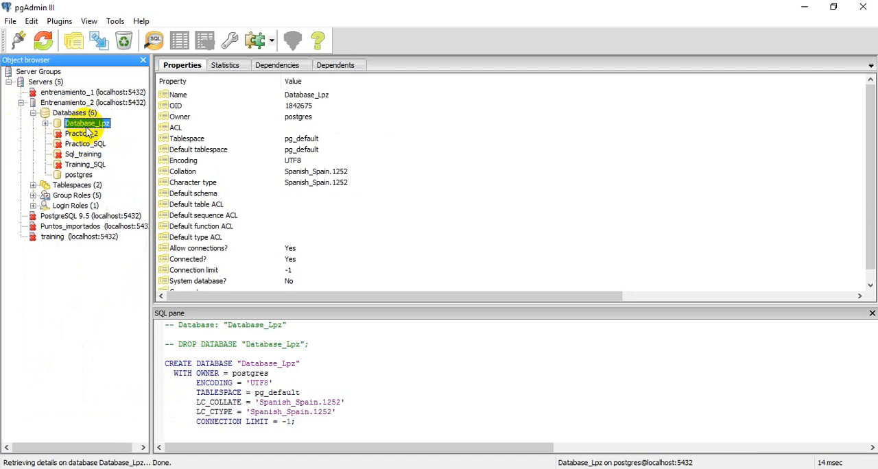
Start a new database under Databases on the Entrenamiento_2 server and name it DB_SCZ
{"action": "left_click", "coordinate": [66, 115]}
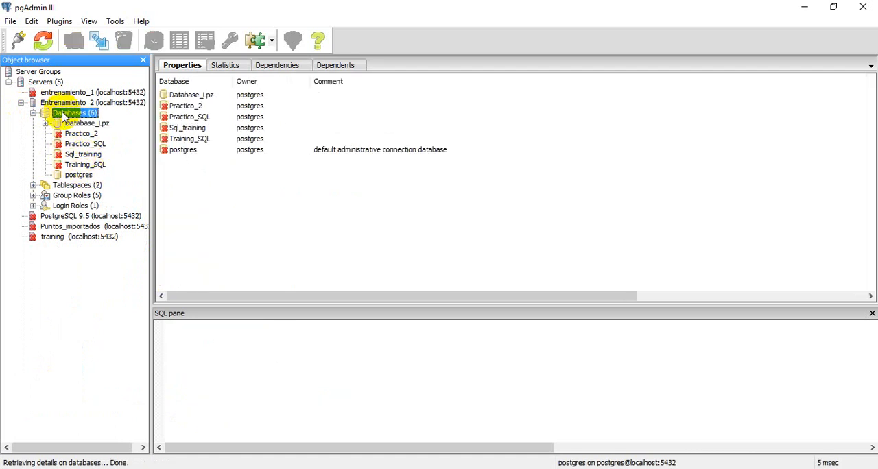
{"action": "right_click", "coordinate": [62, 115]}
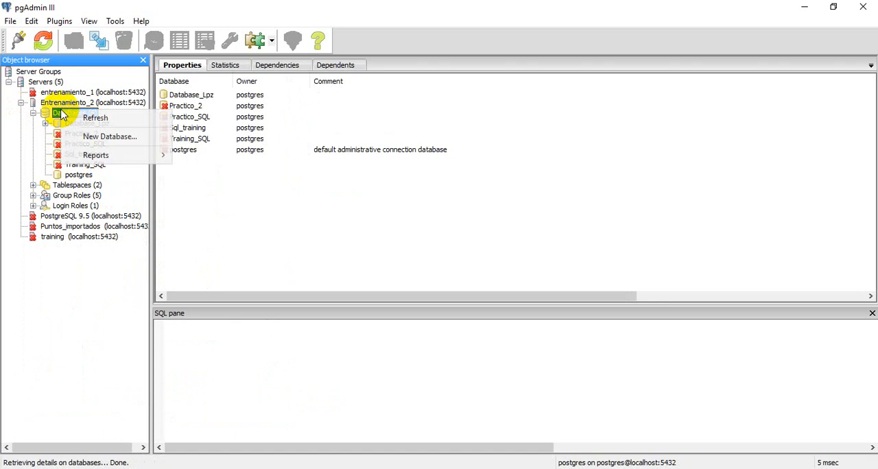
{"action": "left_click", "coordinate": [121, 137]}
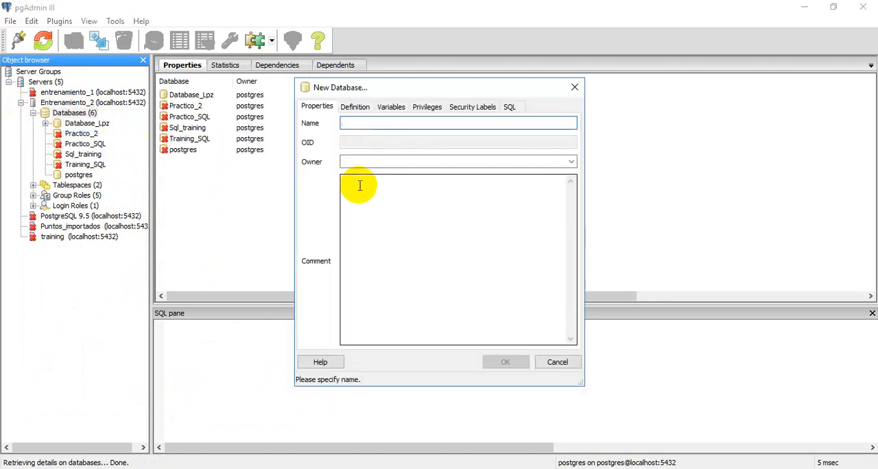
{"action": "type", "text": "Santa Cruz"}
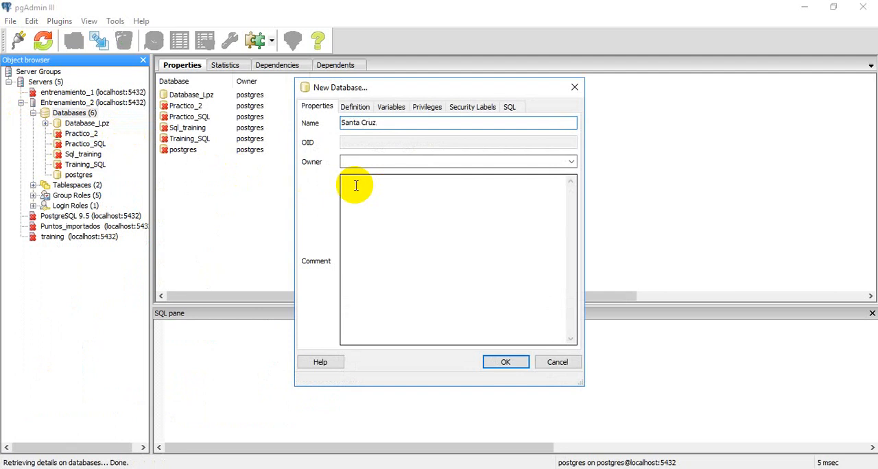
{"action": "left_click_drag", "start_coordinate": [405, 122], "coordinate": [315, 125]}
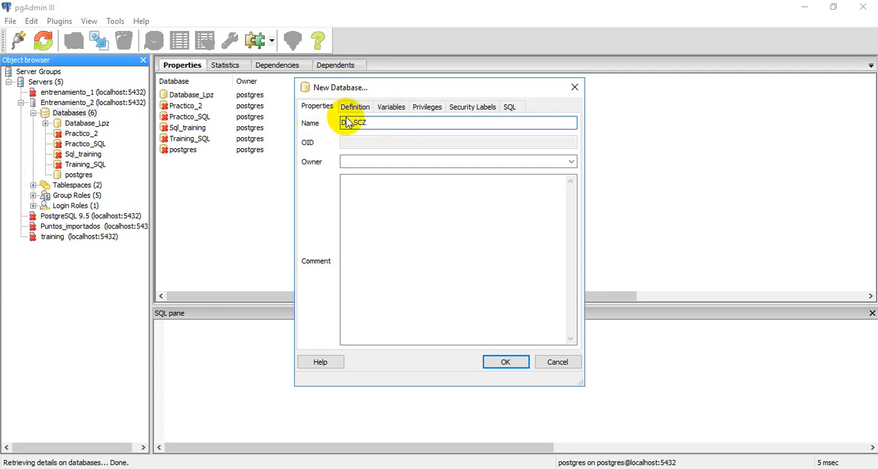
Set the new database's owner to postgres and create the database
{"action": "left_click", "coordinate": [570, 161]}
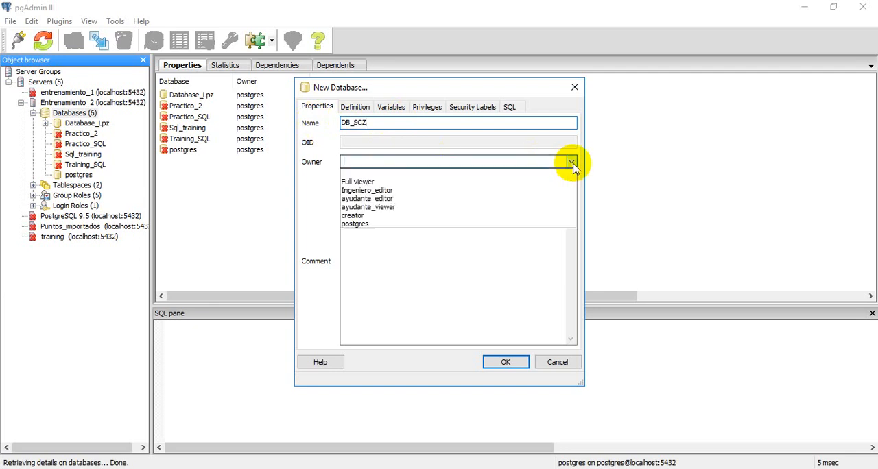
{"action": "left_click", "coordinate": [363, 226]}
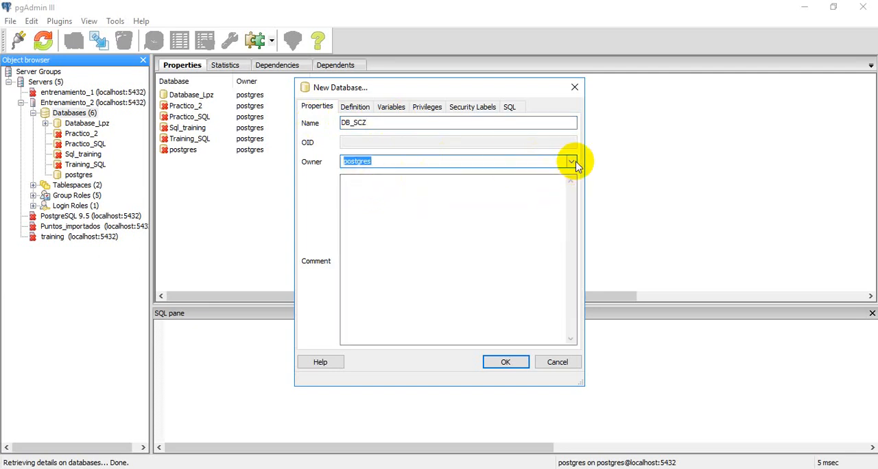
{"action": "left_click", "coordinate": [570, 162]}
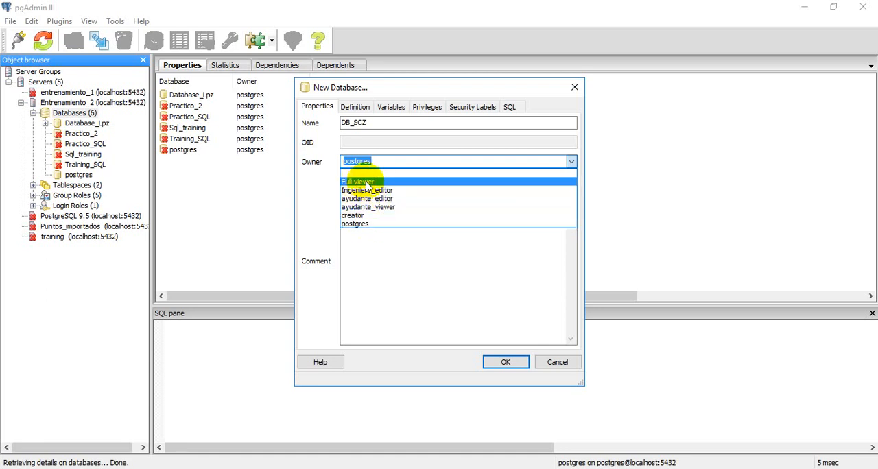
{"action": "left_click", "coordinate": [356, 225]}
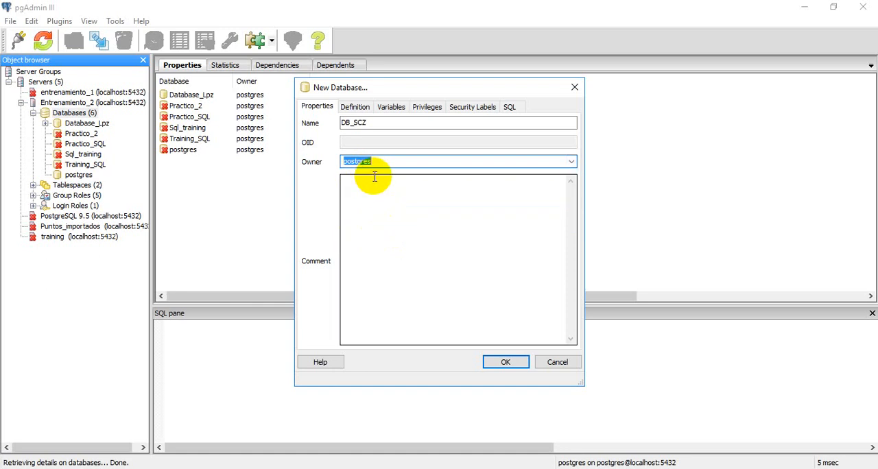
{"action": "left_click", "coordinate": [504, 363]}
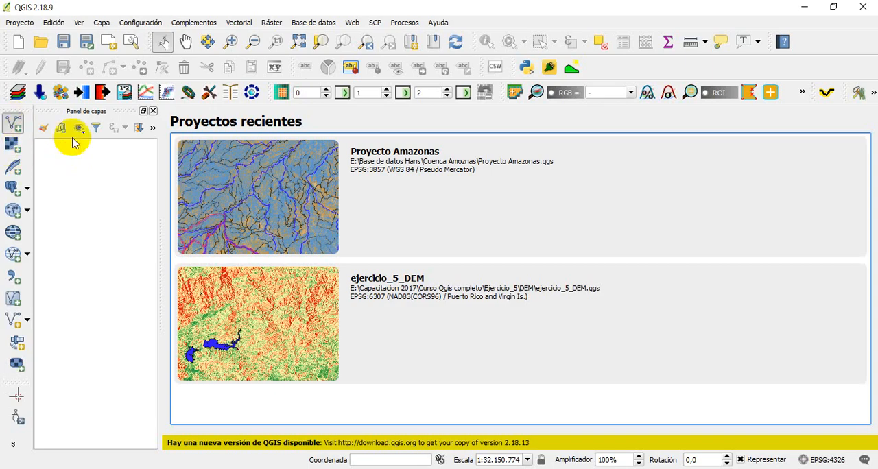
{"action": "key", "text": "ctrl+shift+v"}
{"action": "left_click", "coordinate": [558, 267]}
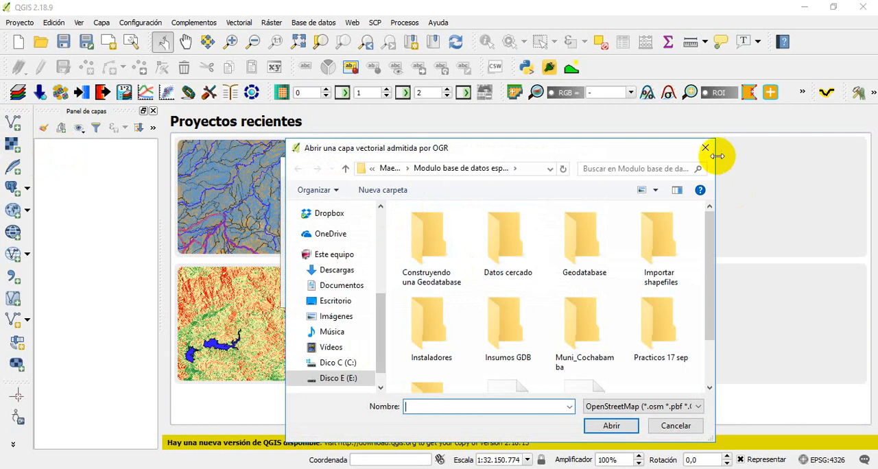
{"action": "key", "text": "Escape"}
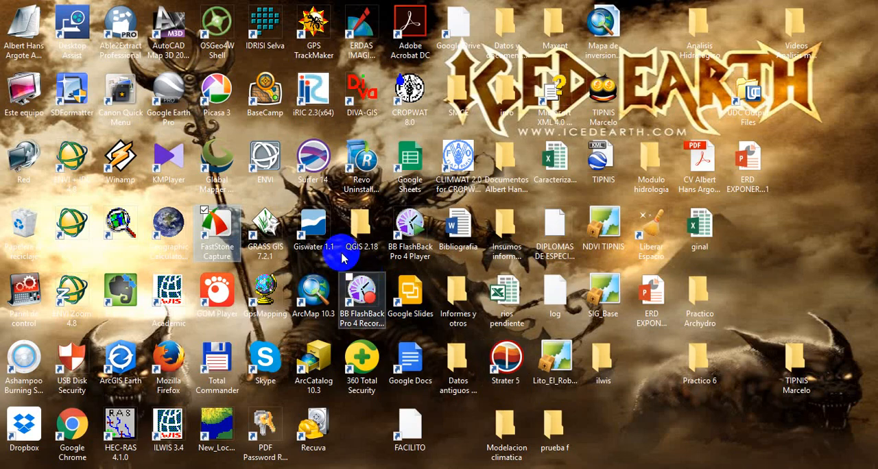
{"action": "left_click", "coordinate": [314, 291]}
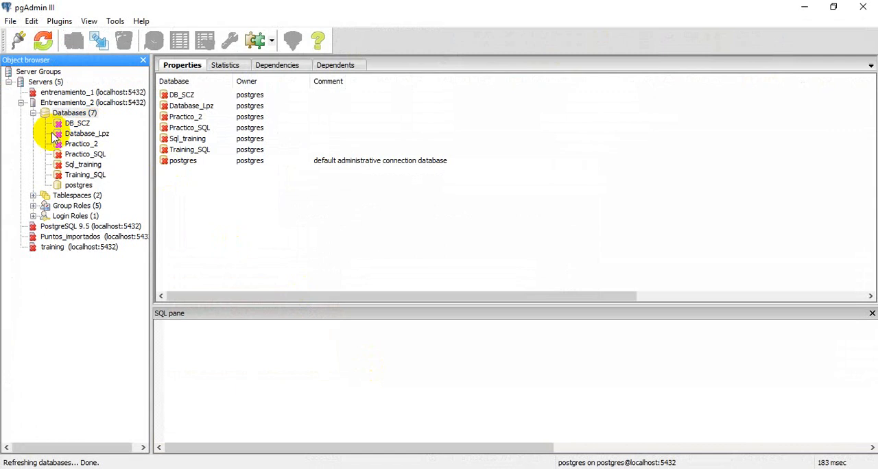
Connect to the DB_SCZ database and expand its schemas down to the contents of the public schema
{"action": "left_click", "coordinate": [83, 125]}
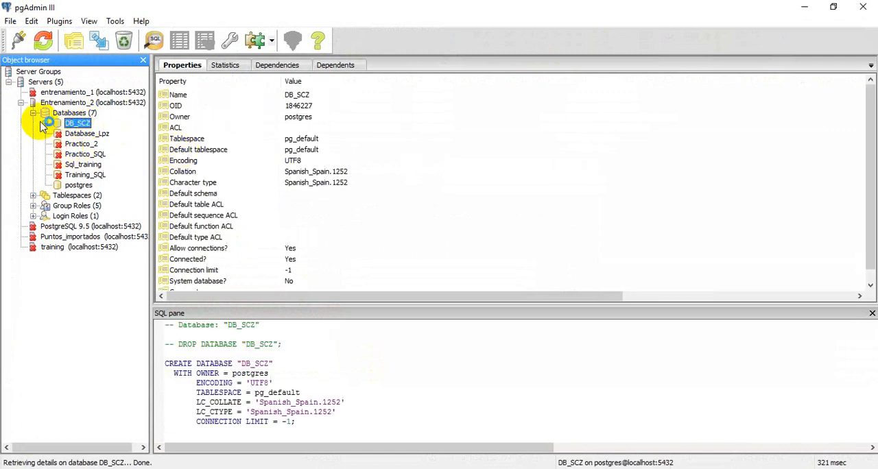
{"action": "left_click", "coordinate": [85, 125]}
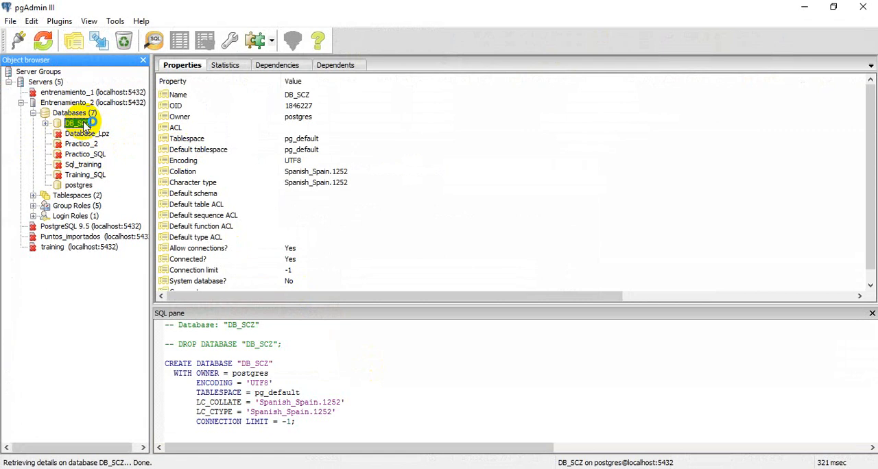
{"action": "left_click", "coordinate": [46, 124]}
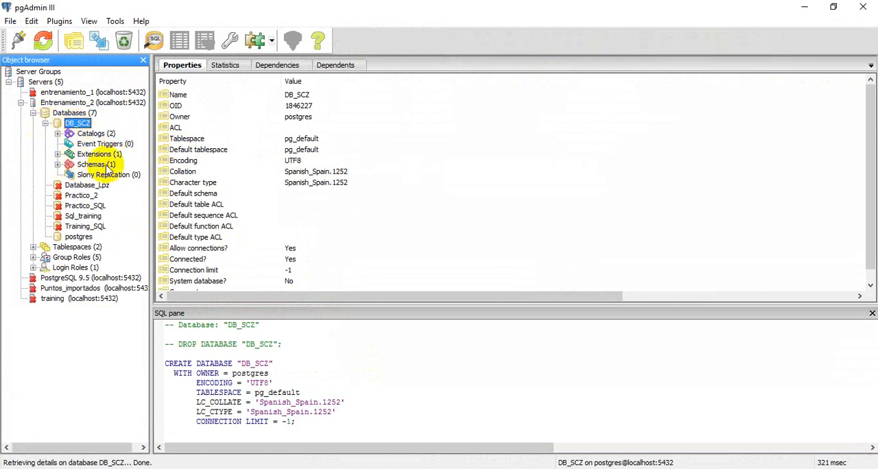
{"action": "left_click", "coordinate": [58, 165]}
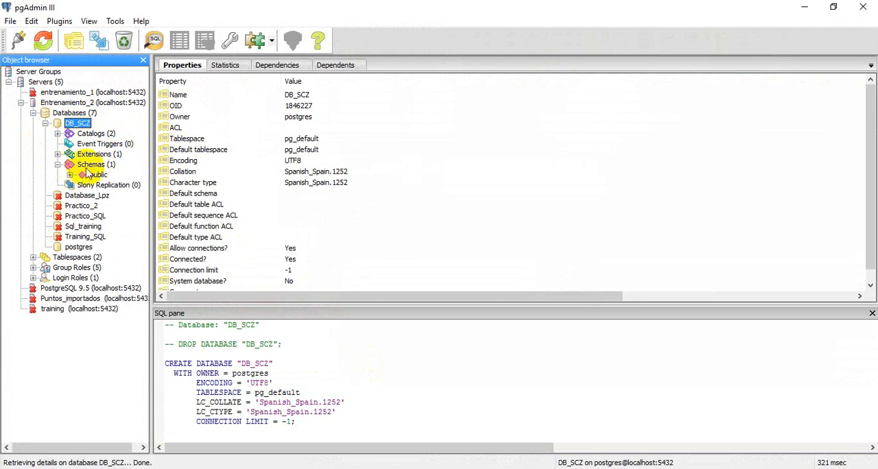
{"action": "left_click", "coordinate": [69, 174]}
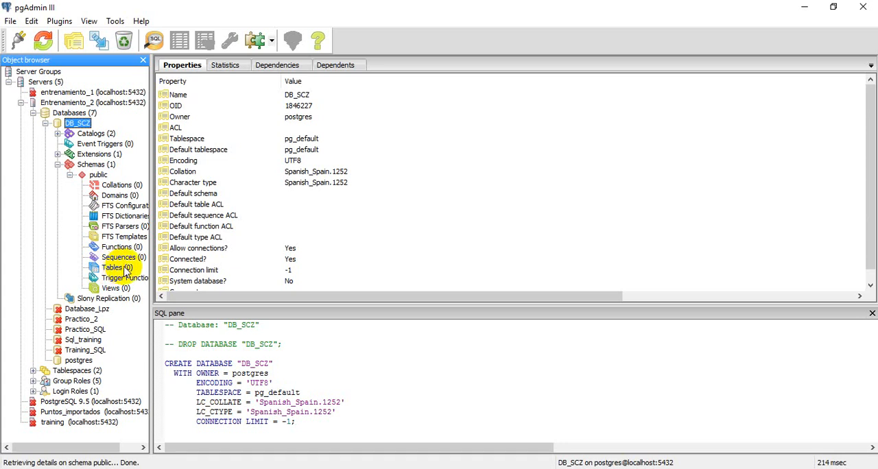
Run the query "create extension postgis;" on DB_SCZ and close the query window
{"action": "left_click", "coordinate": [103, 249]}
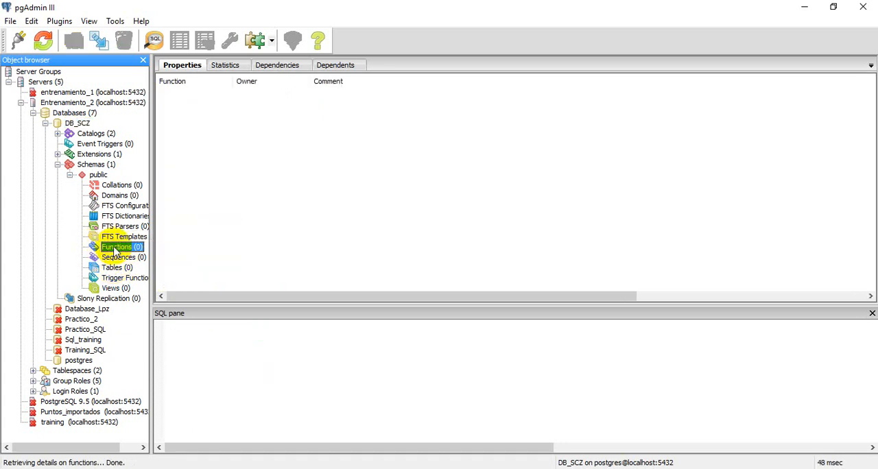
{"action": "left_click", "coordinate": [152, 40]}
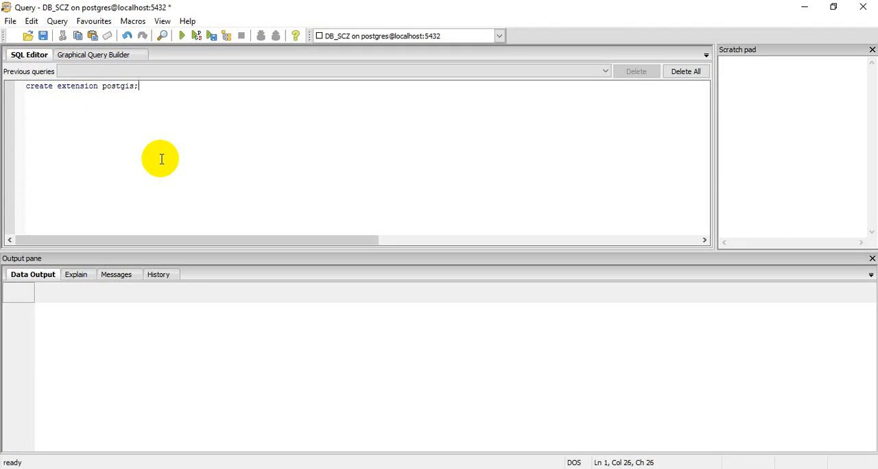
{"action": "left_click", "coordinate": [182, 38]}
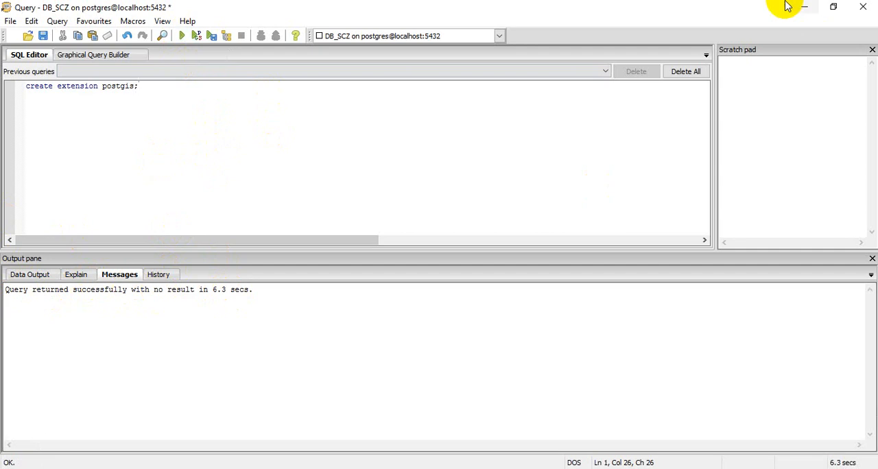
{"action": "left_click", "coordinate": [861, 7]}
{"action": "left_click", "coordinate": [443, 283]}
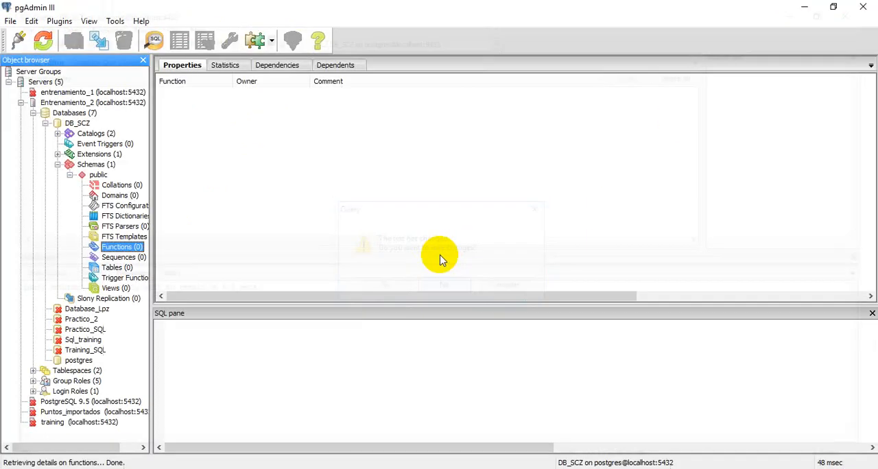
Refresh the public schema's functions, widen the Function column and look through the listed functions
{"action": "right_click", "coordinate": [113, 251]}
{"action": "left_click", "coordinate": [130, 254]}
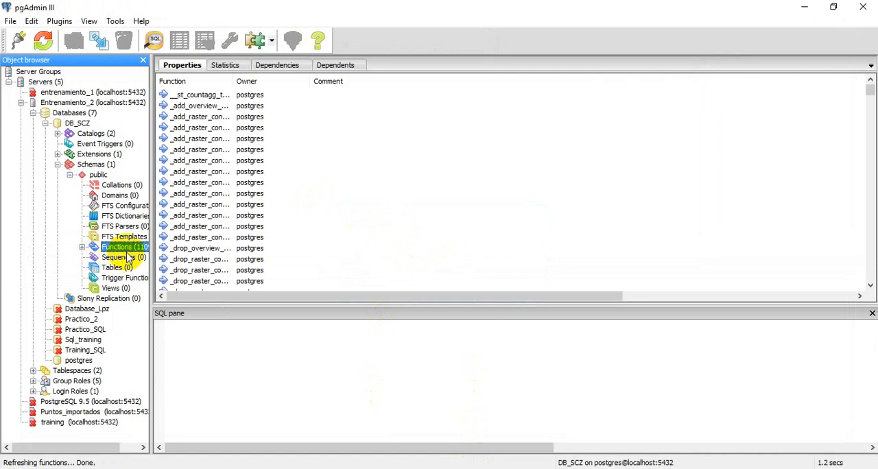
{"action": "left_click_drag", "start_coordinate": [65, 451], "coordinate": [77, 450]}
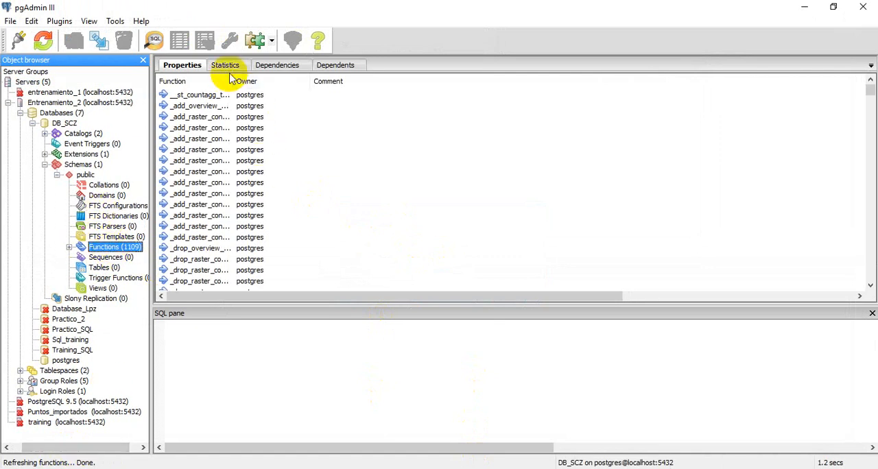
{"action": "left_click_drag", "start_coordinate": [231, 79], "coordinate": [345, 81]}
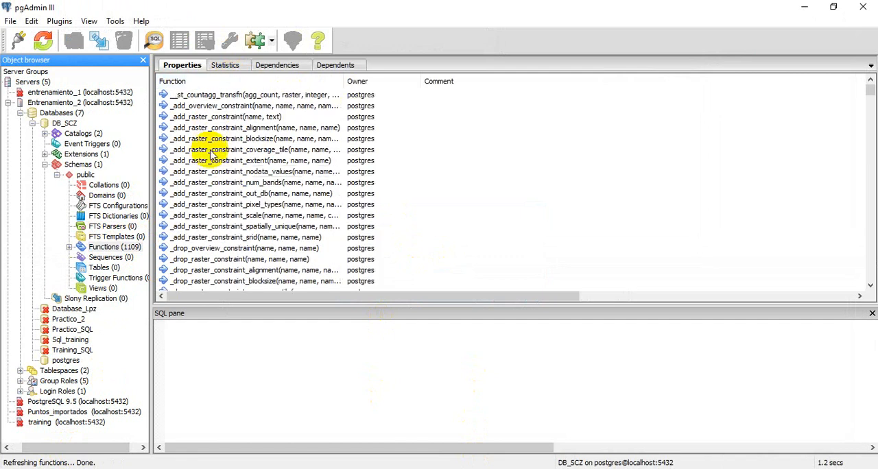
{"action": "scroll", "coordinate": [211, 155], "scroll_direction": "down", "scroll_amount": 4}
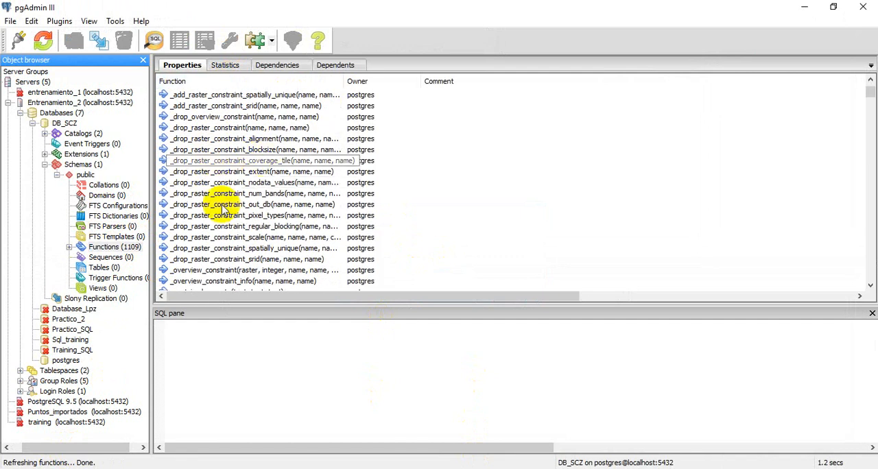
{"action": "scroll", "coordinate": [224, 209], "scroll_direction": "down", "scroll_amount": 1}
{"action": "scroll", "coordinate": [229, 196], "scroll_direction": "down", "scroll_amount": 15}
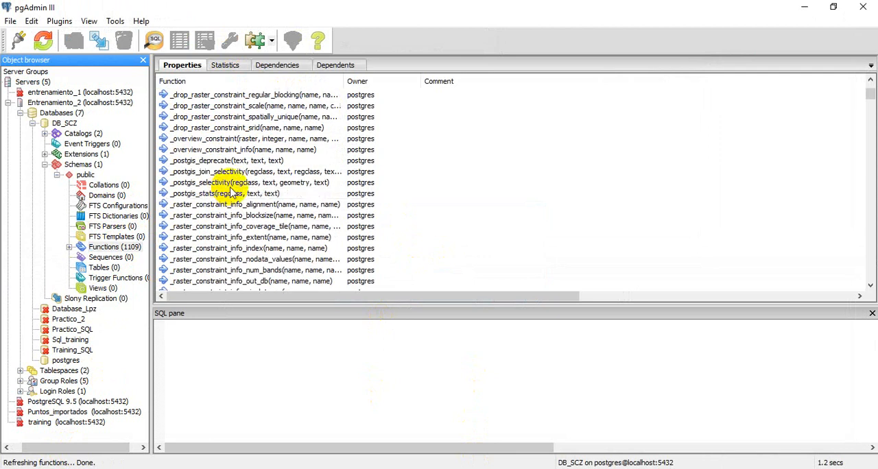
Look through the public schema's functions as far as the raster ones and view the SQL definitions of raster_right and raster_overlap
{"action": "scroll", "coordinate": [242, 199], "scroll_direction": "down", "scroll_amount": 20}
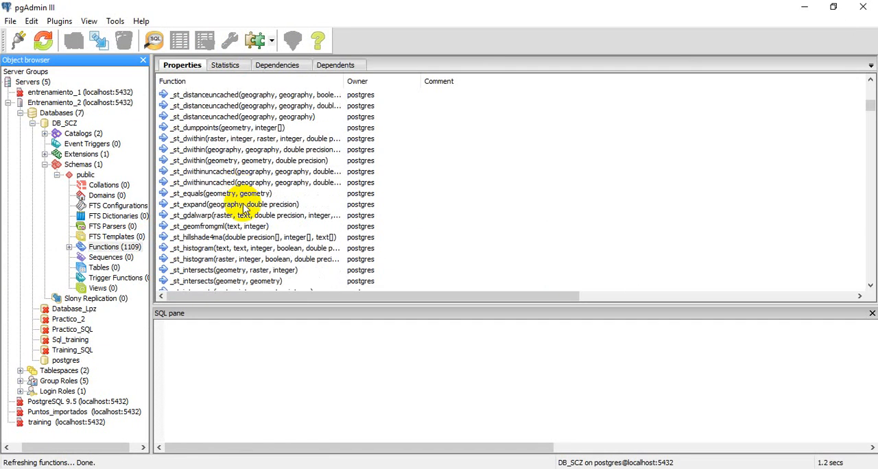
{"action": "scroll", "coordinate": [237, 211], "scroll_direction": "down", "scroll_amount": 15}
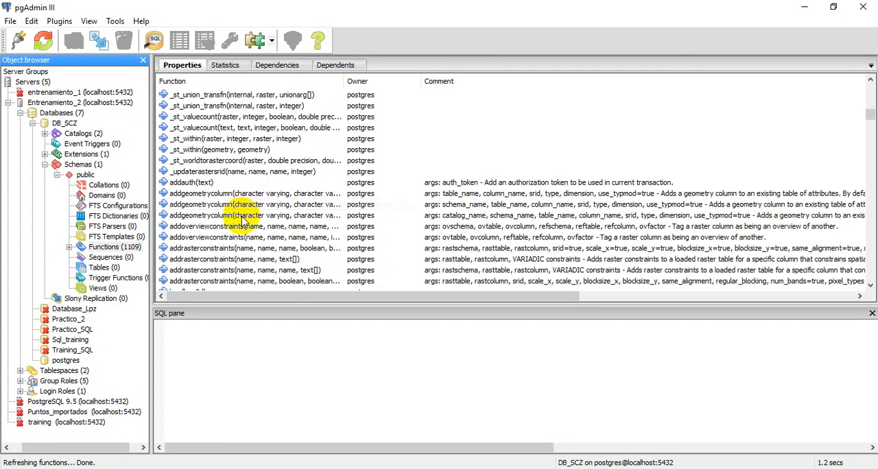
{"action": "scroll", "coordinate": [233, 209], "scroll_direction": "down", "scroll_amount": 12}
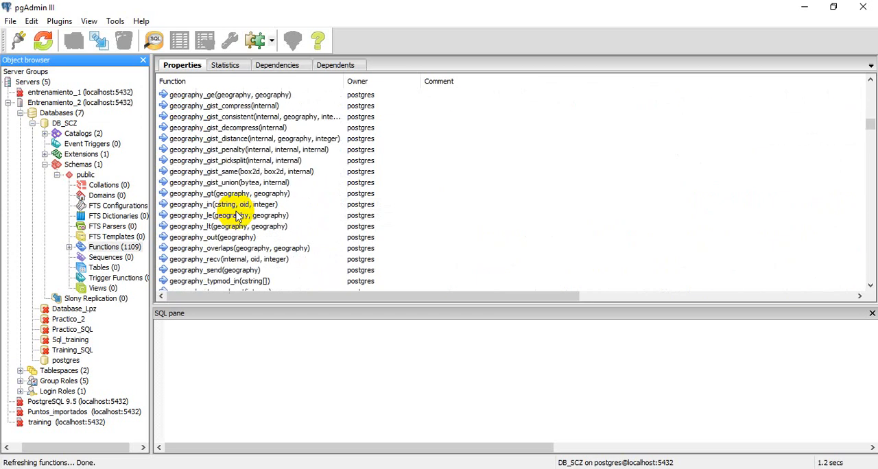
{"action": "scroll", "coordinate": [242, 229], "scroll_direction": "down", "scroll_amount": 12}
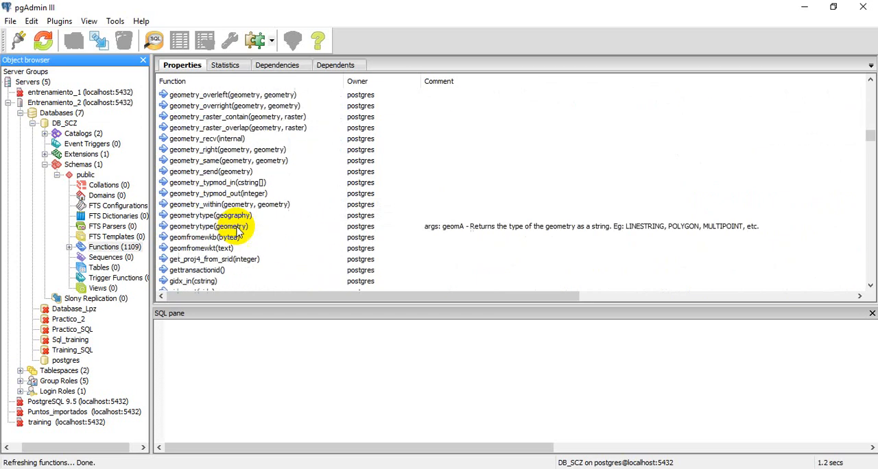
{"action": "scroll", "coordinate": [243, 205], "scroll_direction": "down", "scroll_amount": 15}
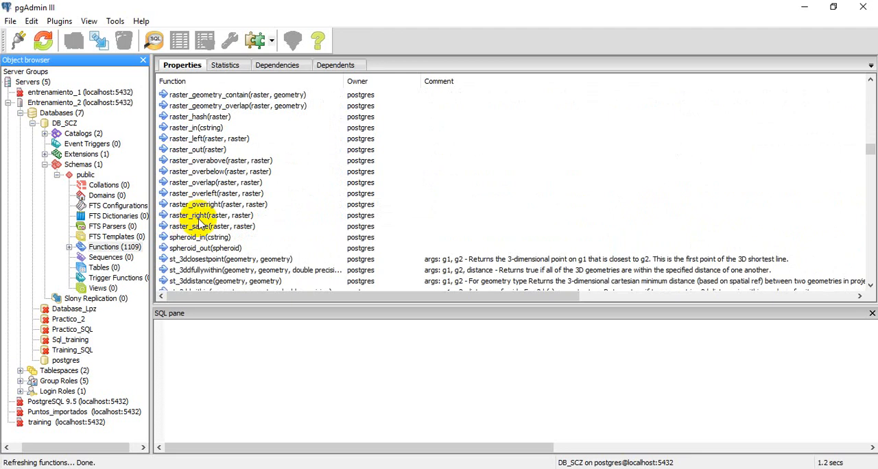
{"action": "left_click", "coordinate": [198, 215]}
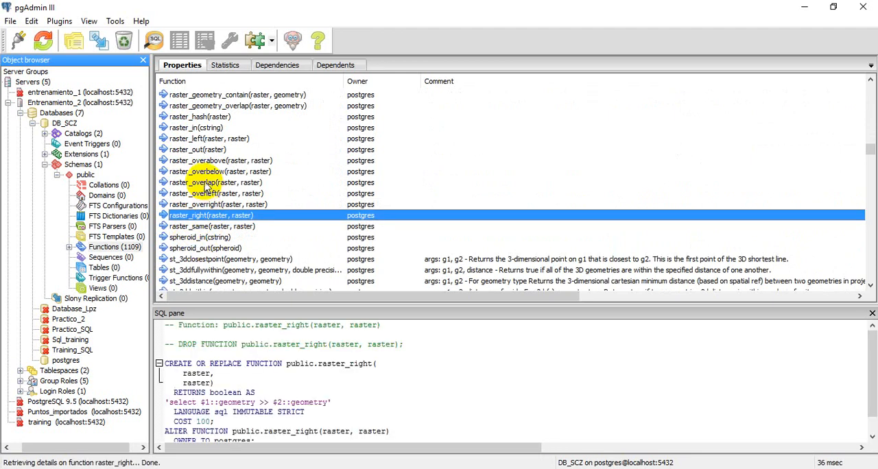
{"action": "left_click", "coordinate": [199, 182]}
Examine the st_ functions and their comments further along the public schema's function list
{"action": "scroll", "coordinate": [200, 111], "scroll_direction": "down", "scroll_amount": 7}
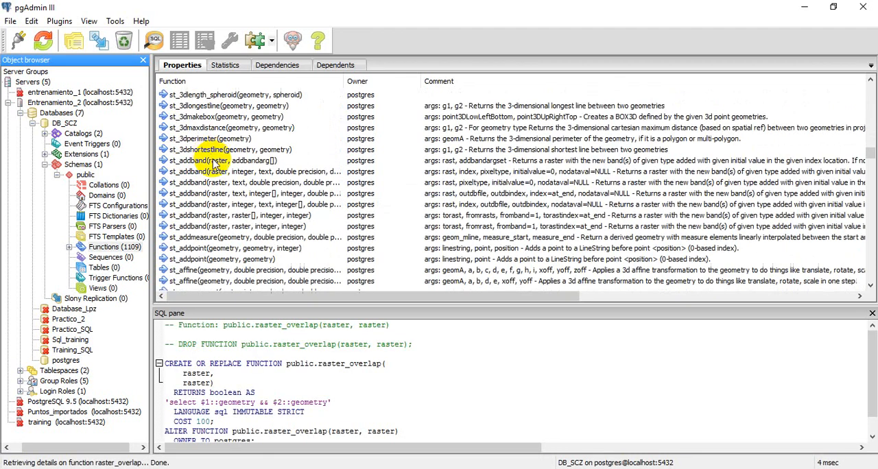
{"action": "scroll", "coordinate": [218, 194], "scroll_direction": "down", "scroll_amount": 15}
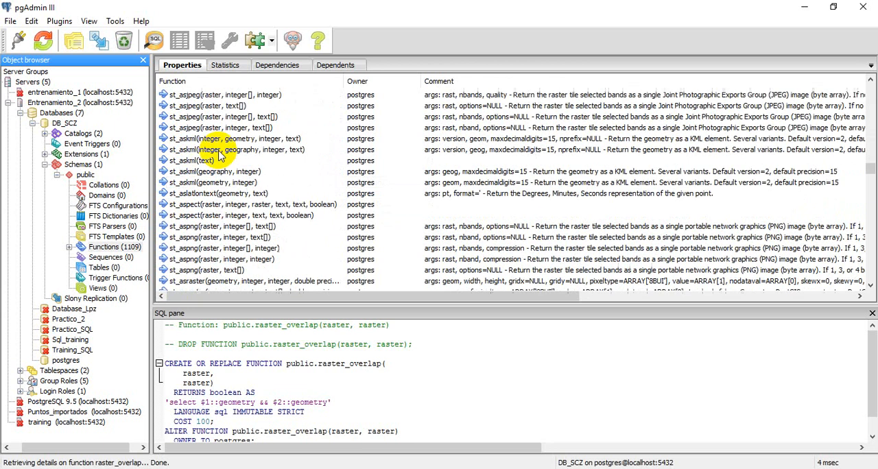
{"action": "scroll", "coordinate": [251, 199], "scroll_direction": "down", "scroll_amount": 20}
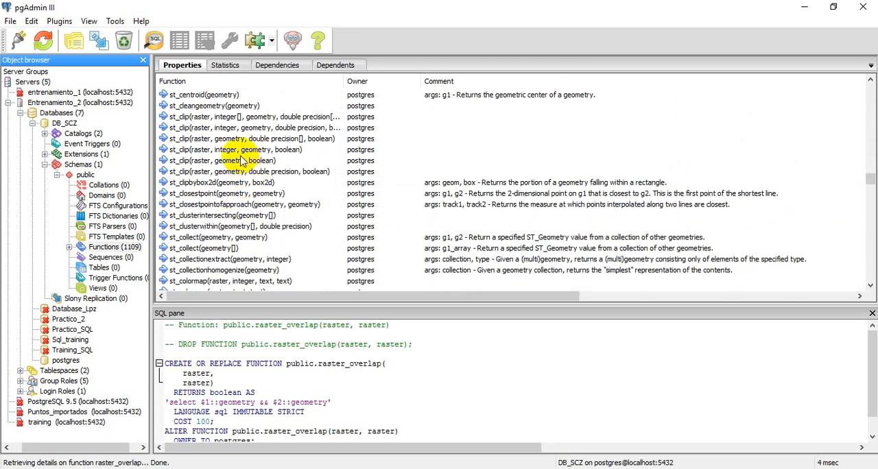
{"action": "scroll", "coordinate": [240, 159], "scroll_direction": "down", "scroll_amount": 6}
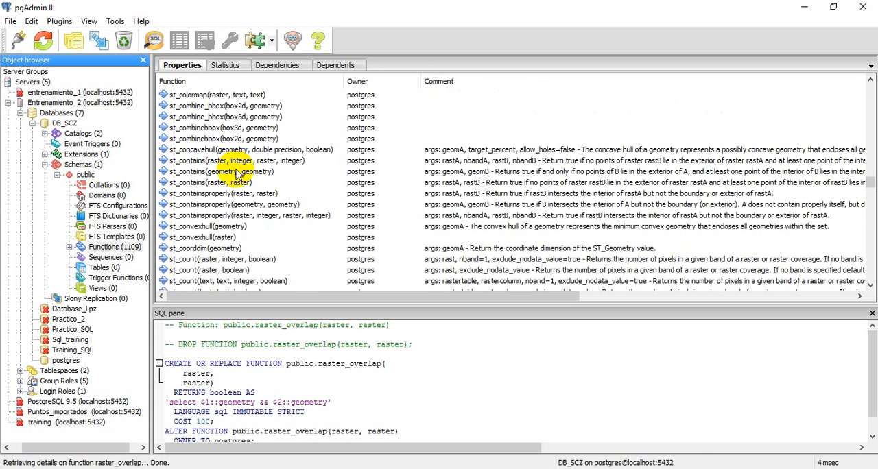
{"action": "scroll", "coordinate": [219, 172], "scroll_direction": "down", "scroll_amount": 8}
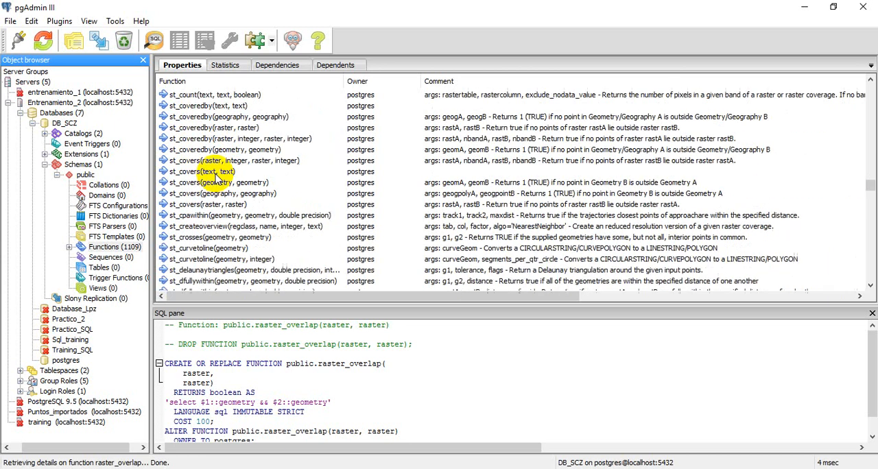
{"action": "scroll", "coordinate": [233, 190], "scroll_direction": "down", "scroll_amount": 20}
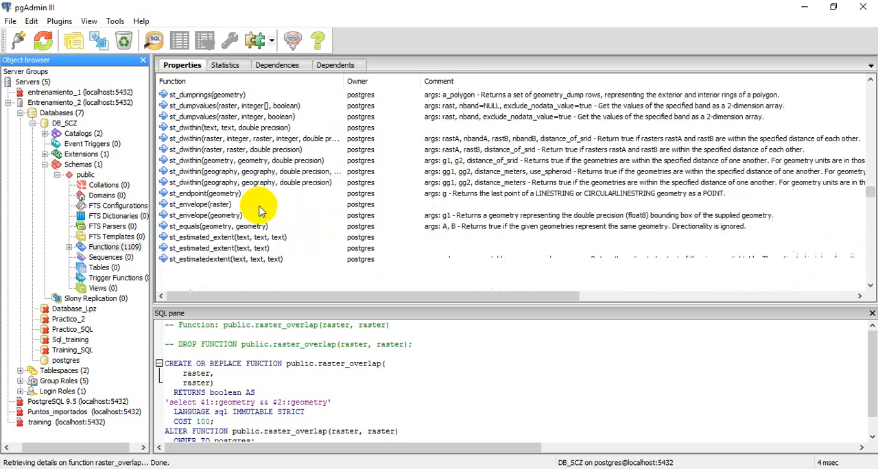
{"action": "scroll", "coordinate": [228, 206], "scroll_direction": "down", "scroll_amount": 13}
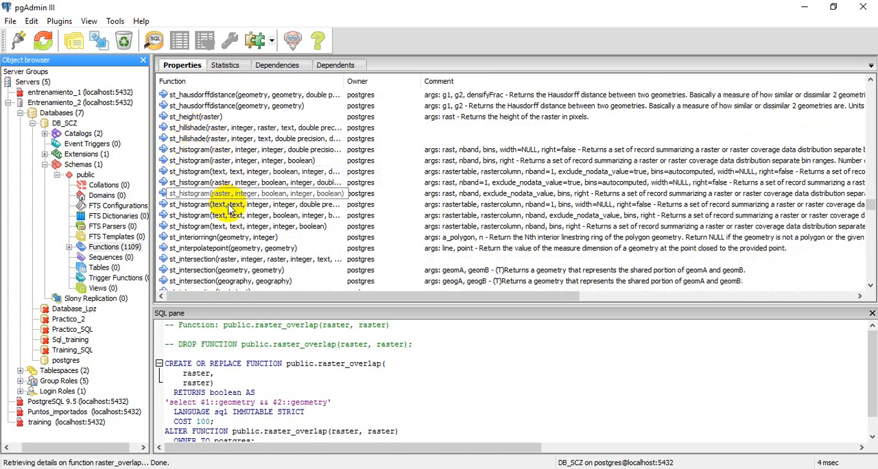
{"action": "scroll", "coordinate": [219, 192], "scroll_direction": "down", "scroll_amount": 5}
{"action": "scroll", "coordinate": [216, 173], "scroll_direction": "down", "scroll_amount": 5}
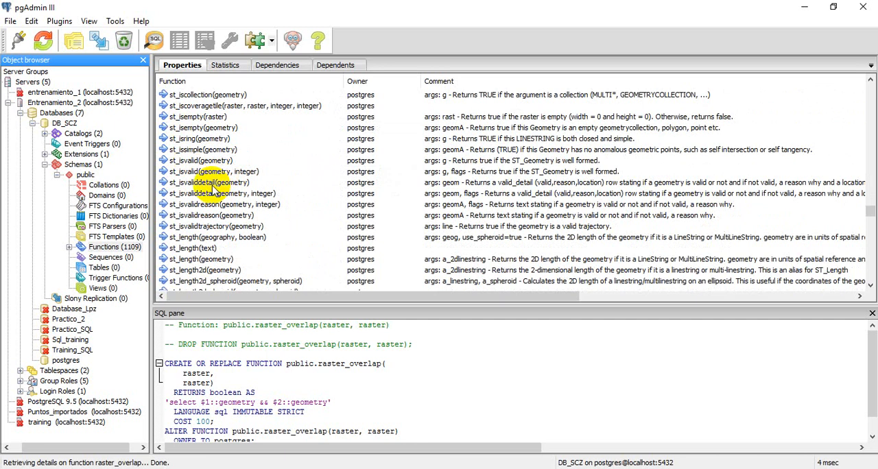
{"action": "scroll", "coordinate": [216, 192], "scroll_direction": "down", "scroll_amount": 6}
{"action": "scroll", "coordinate": [197, 188], "scroll_direction": "down", "scroll_amount": 20}
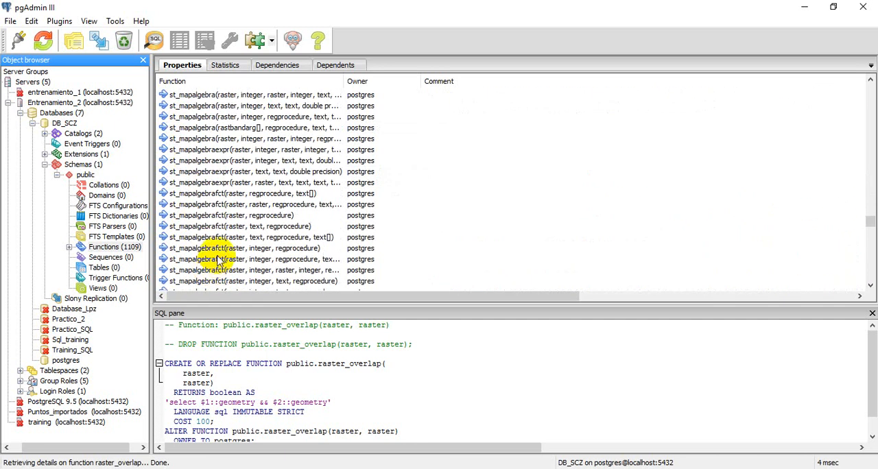
{"action": "scroll", "coordinate": [235, 191], "scroll_direction": "down", "scroll_amount": 20}
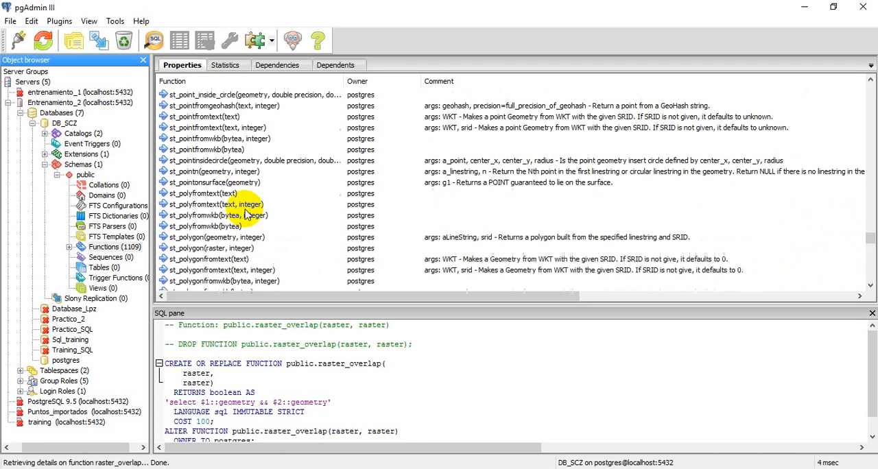
{"action": "scroll", "coordinate": [237, 206], "scroll_direction": "down", "scroll_amount": 20}
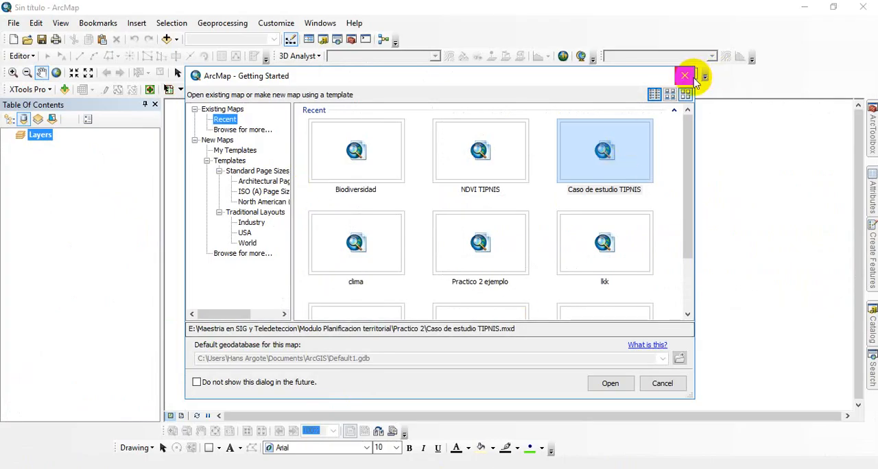
Switch to ArcMap, dismiss the Getting Started dialog and open the Add Data dialog
{"action": "left_click", "coordinate": [690, 77]}
{"action": "left_click", "coordinate": [168, 40]}
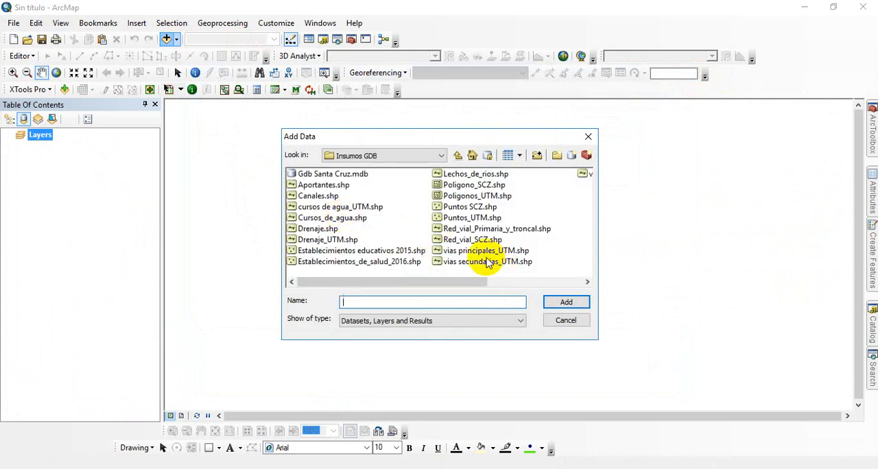
{"action": "left_click", "coordinate": [479, 264]}
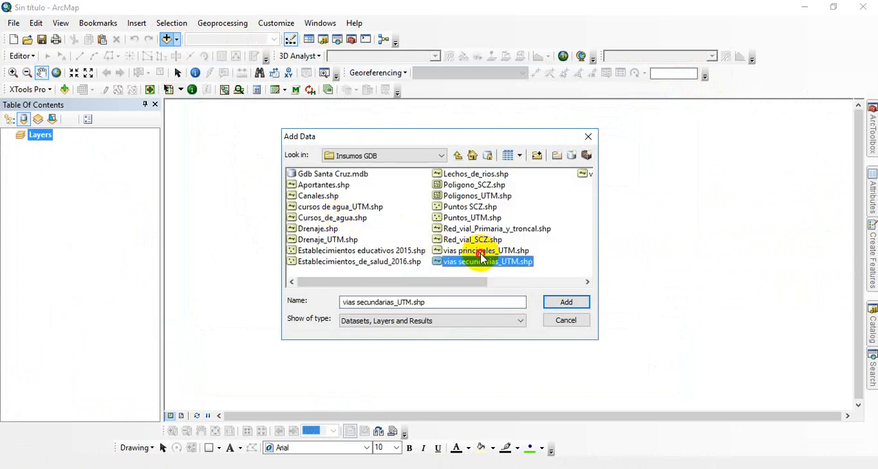
{"action": "left_click", "coordinate": [481, 251], "text": "ctrl"}
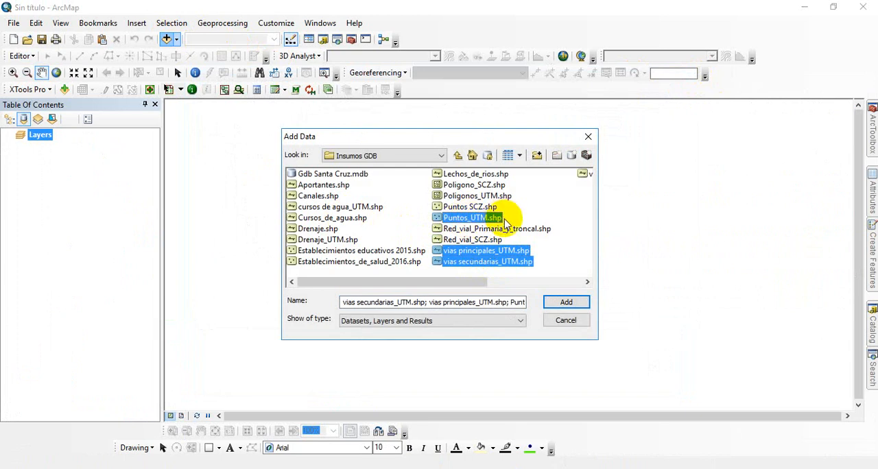
{"action": "left_click", "coordinate": [491, 185]}
Add Poligonos_UTM, vias principales_UTM, Drenaje_UTM, cursos de agua_UTM, Puntos_UTM and vias secundarias1_UTM from the Insumos GDB folder to the map
{"action": "left_click", "coordinate": [501, 198]}
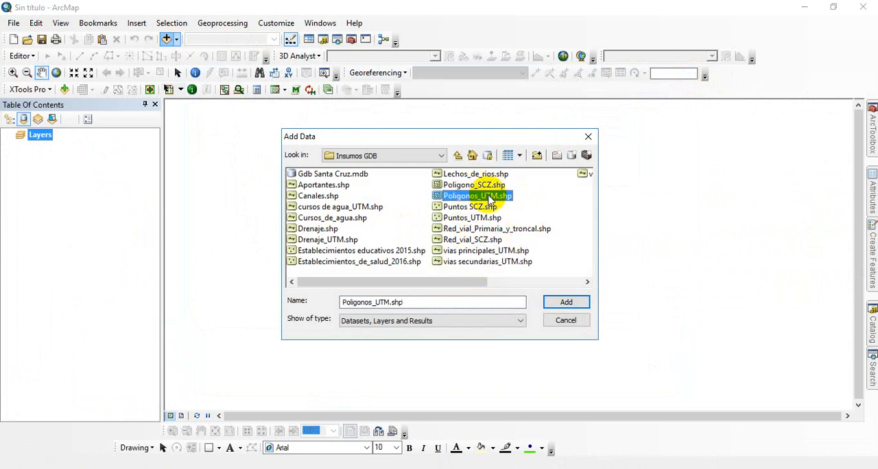
{"action": "left_click", "coordinate": [479, 251], "text": "ctrl"}
{"action": "left_click", "coordinate": [464, 263], "text": "ctrl"}
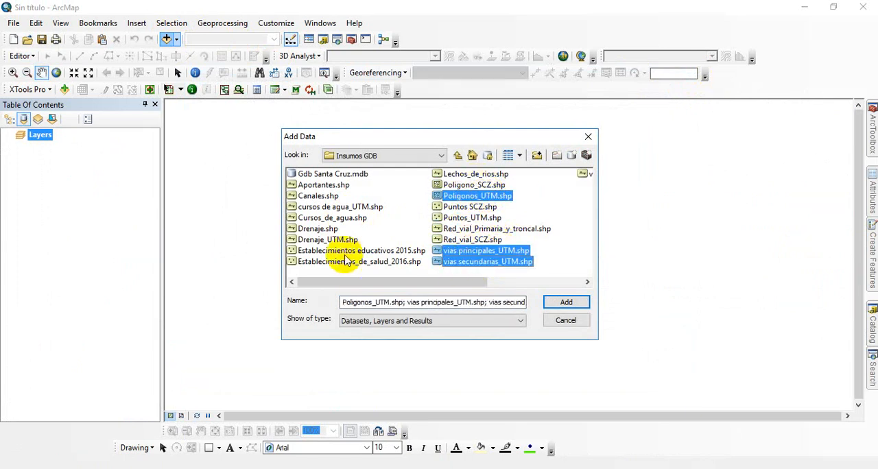
{"action": "left_click", "coordinate": [317, 242], "text": "ctrl"}
{"action": "left_click", "coordinate": [342, 208], "text": "ctrl"}
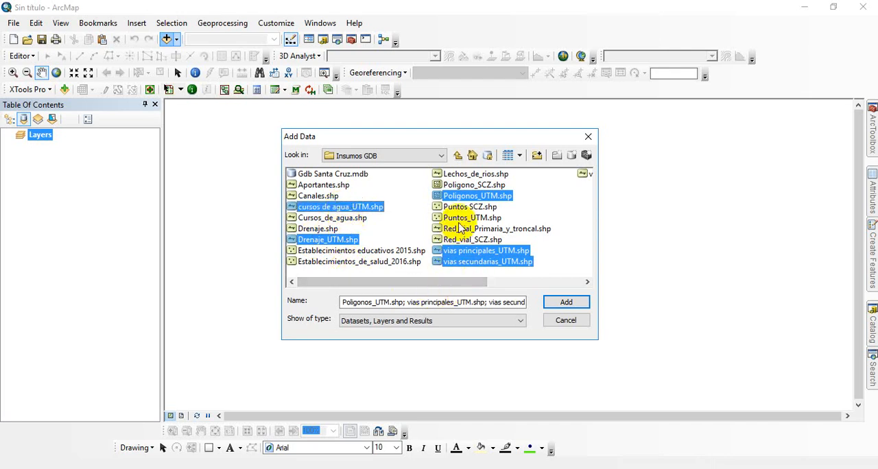
{"action": "left_click_drag", "start_coordinate": [390, 286], "coordinate": [483, 286]}
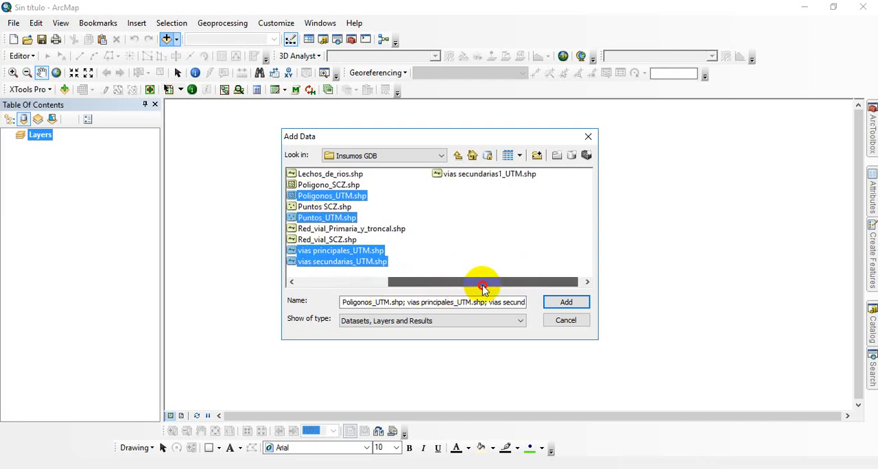
{"action": "left_click", "coordinate": [485, 175], "text": "ctrl"}
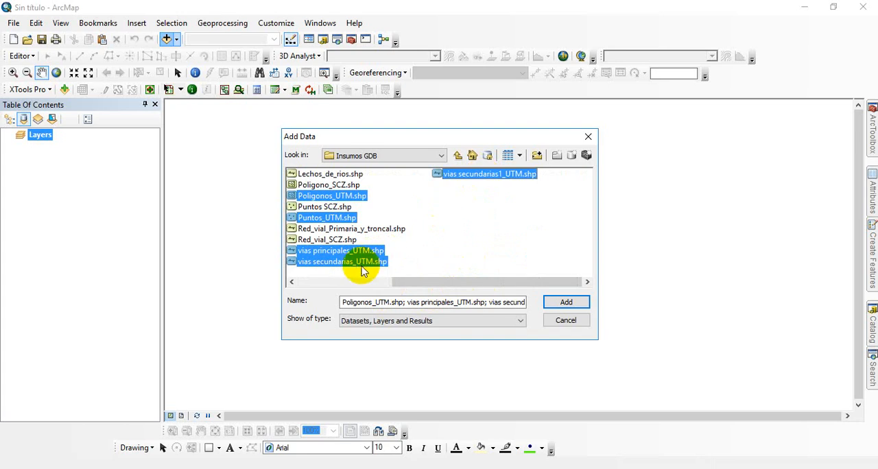
{"action": "left_click", "coordinate": [556, 299]}
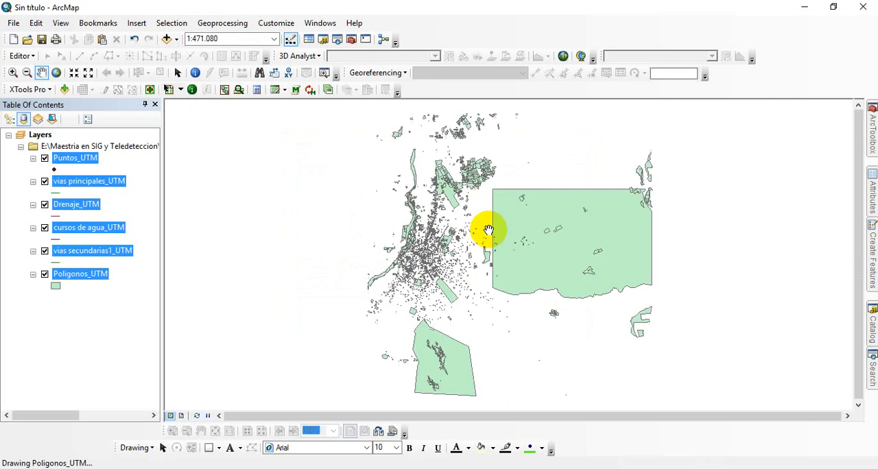
List the layers by drawing order, examine the road, point and polygon data around the city centre, and close ArcMap without saving
{"action": "left_click", "coordinate": [14, 72]}
{"action": "left_click", "coordinate": [482, 268]}
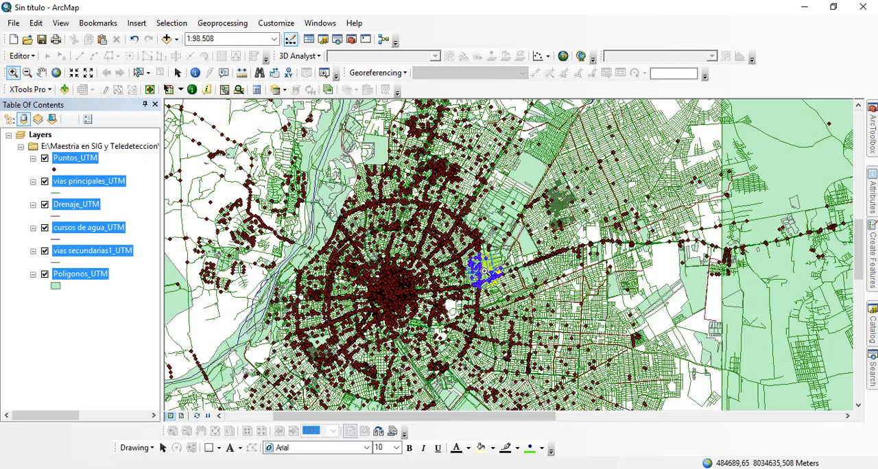
{"action": "left_click", "coordinate": [9, 118]}
{"action": "left_click_drag", "start_coordinate": [340, 173], "coordinate": [517, 298]}
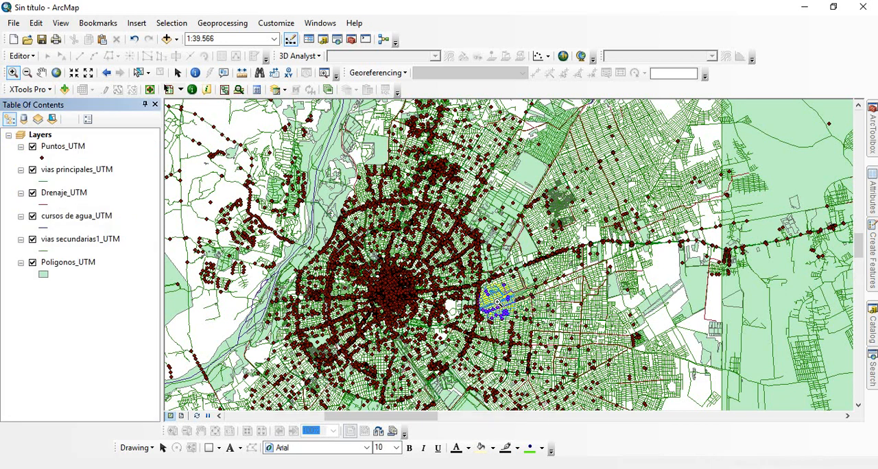
{"action": "left_click_drag", "start_coordinate": [340, 179], "coordinate": [595, 325]}
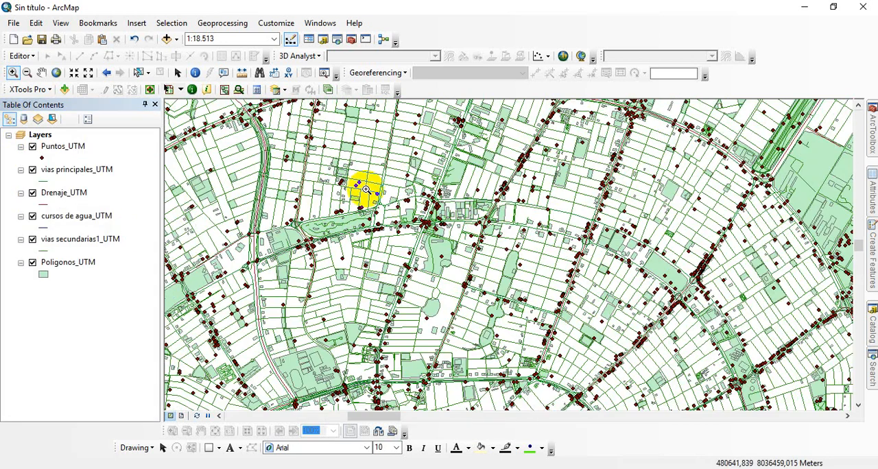
{"action": "left_click_drag", "start_coordinate": [364, 189], "coordinate": [612, 310]}
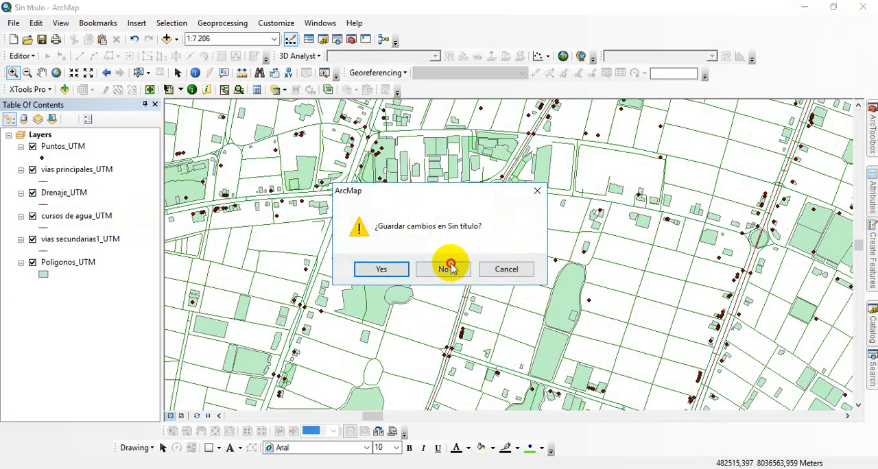
{"action": "left_click", "coordinate": [447, 263]}
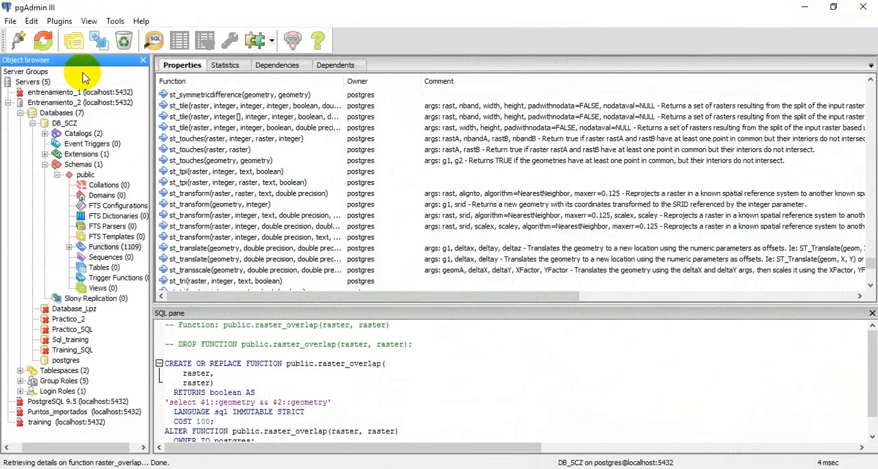
Launch the PostGIS Shapefile and DBF loader 2.2 for DB_SCZ and open its shapefile selection dialog
{"action": "left_click", "coordinate": [57, 21]}
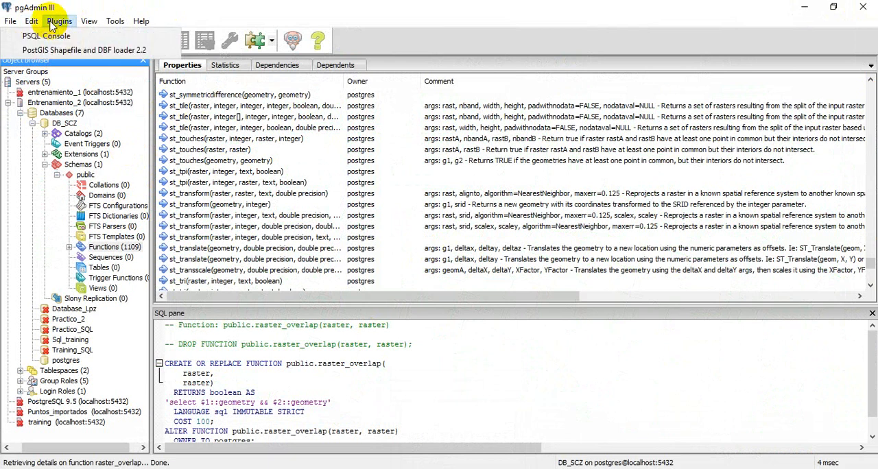
{"action": "left_click", "coordinate": [77, 52]}
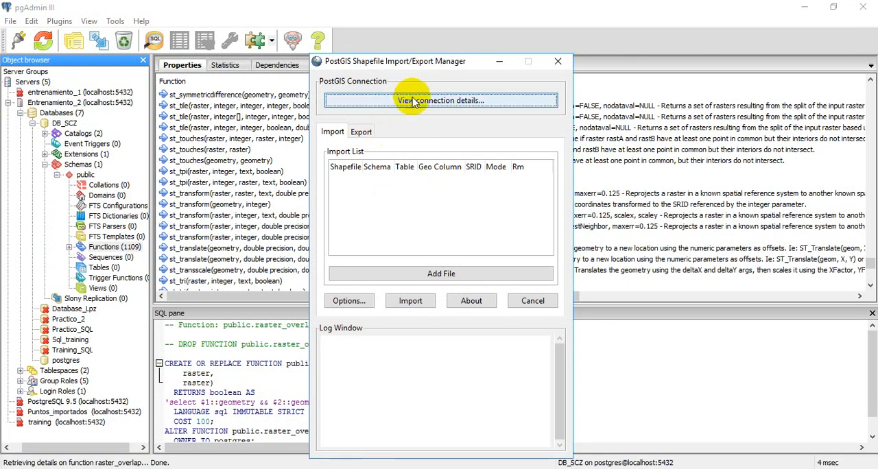
{"action": "left_click", "coordinate": [407, 303]}
{"action": "left_click", "coordinate": [495, 288]}
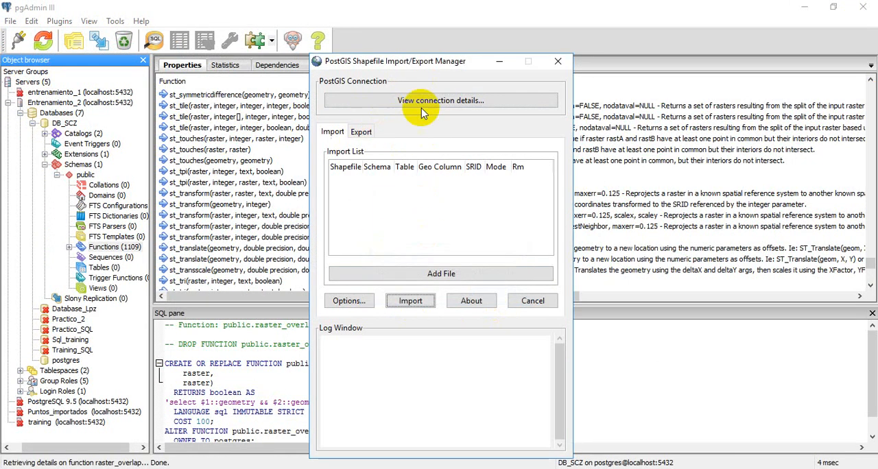
{"action": "left_click", "coordinate": [415, 274]}
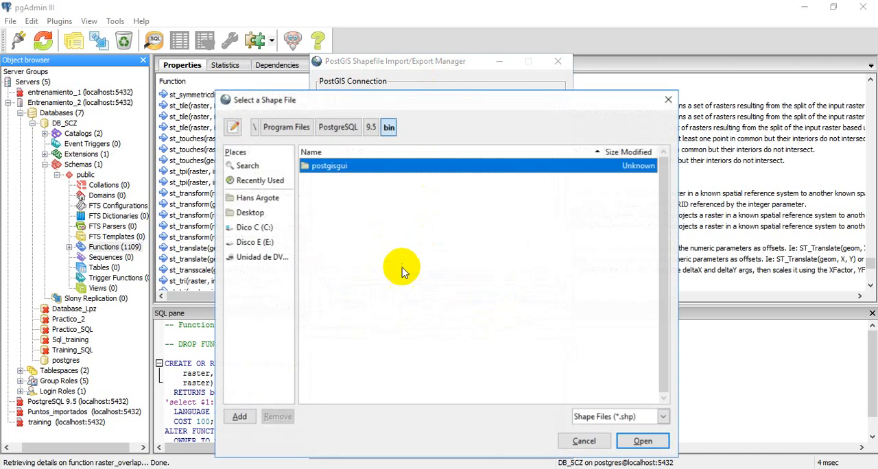
{"action": "left_click", "coordinate": [255, 243]}
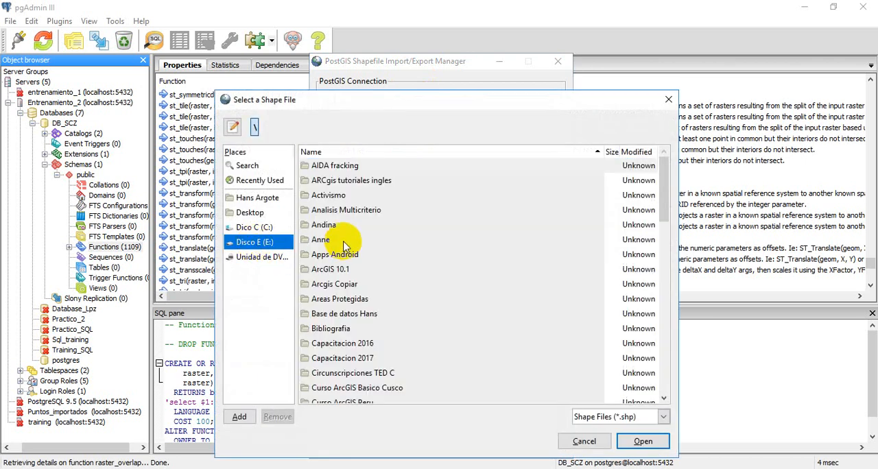
{"action": "left_click", "coordinate": [343, 282]}
{"action": "scroll", "coordinate": [350, 322], "scroll_direction": "down", "scroll_amount": 5}
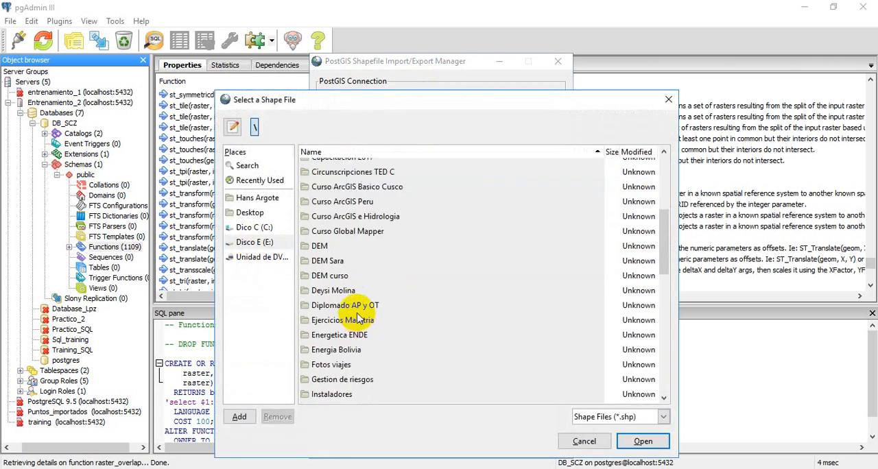
{"action": "scroll", "coordinate": [357, 317], "scroll_direction": "down", "scroll_amount": 3}
{"action": "left_click", "coordinate": [376, 335]}
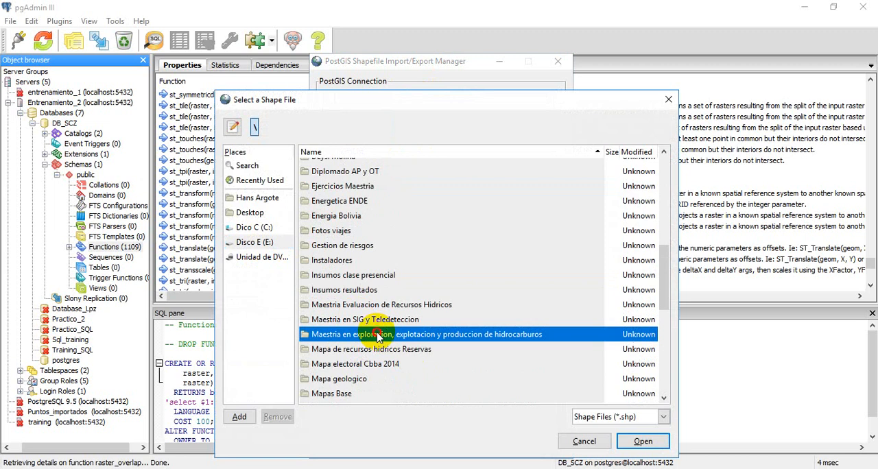
{"action": "double_click", "coordinate": [376, 335]}
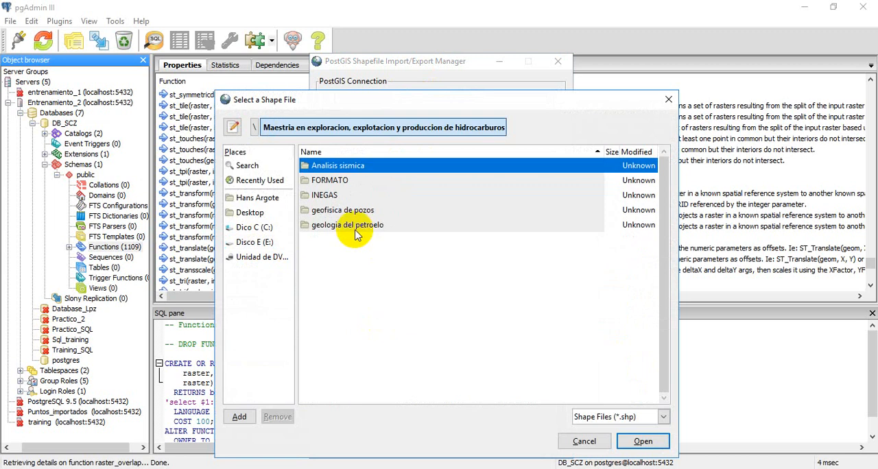
Browse drive E to the Insumos GDB folder inside Maestria en SIG y Teledeteccion, Modulo base de datos espaciales
{"action": "left_click", "coordinate": [257, 242]}
{"action": "scroll", "coordinate": [371, 346], "scroll_direction": "down", "scroll_amount": 3}
{"action": "scroll", "coordinate": [374, 336], "scroll_direction": "down", "scroll_amount": 5}
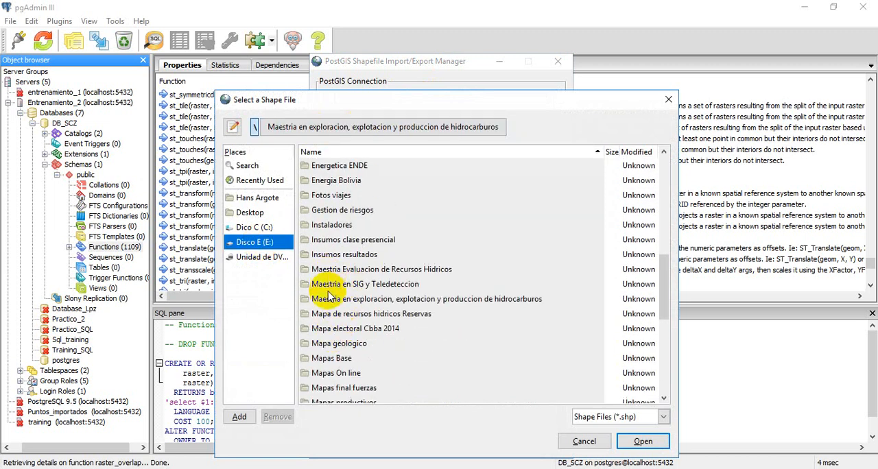
{"action": "double_click", "coordinate": [368, 285]}
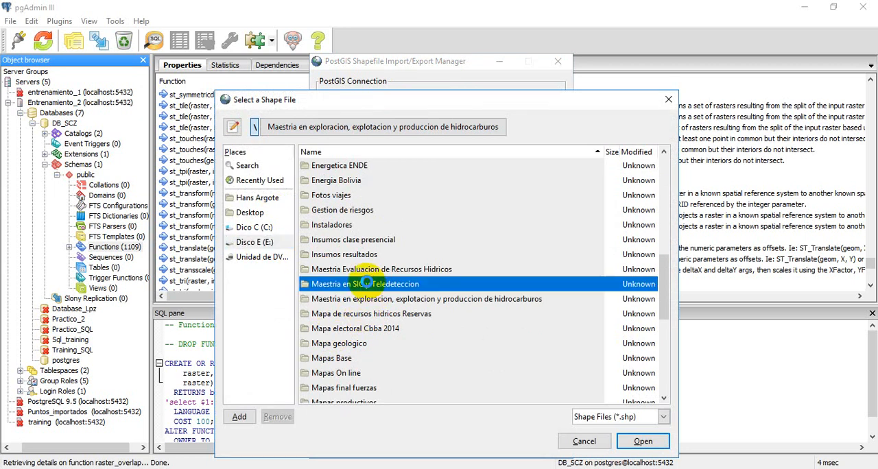
{"action": "double_click", "coordinate": [359, 270]}
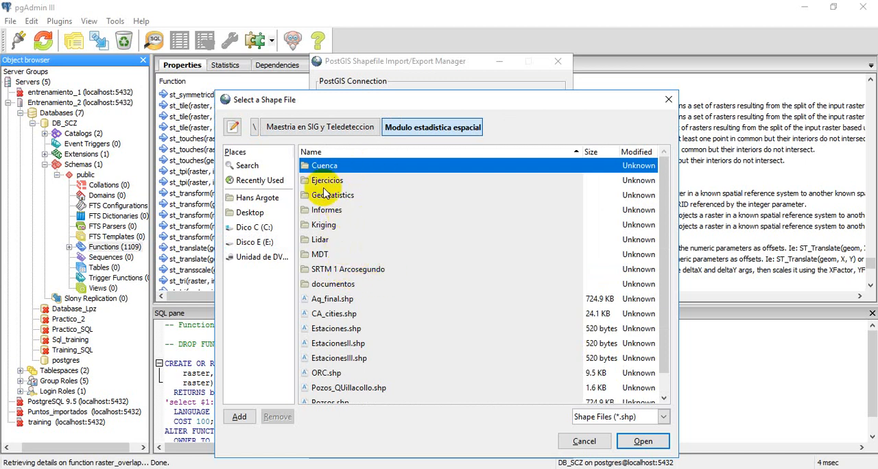
{"action": "left_click", "coordinate": [316, 132]}
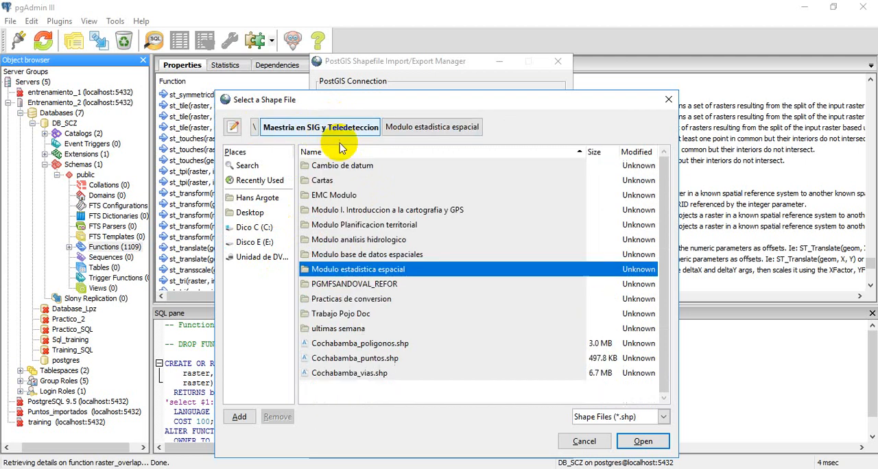
{"action": "double_click", "coordinate": [391, 255]}
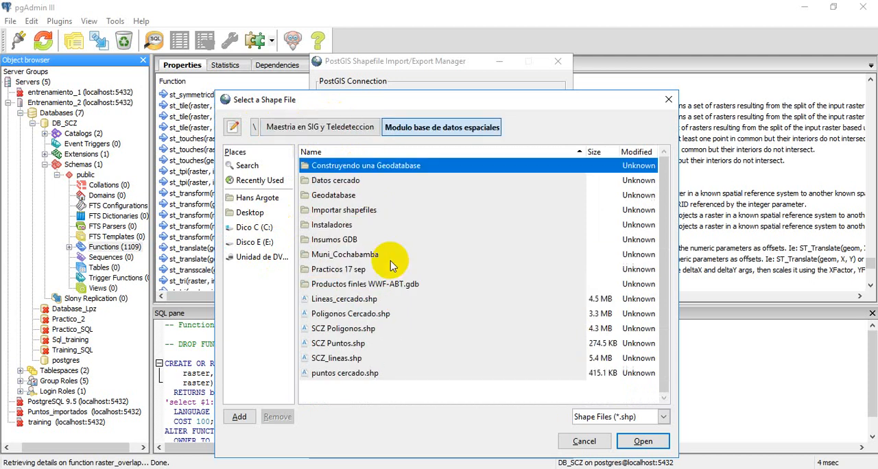
{"action": "double_click", "coordinate": [334, 240]}
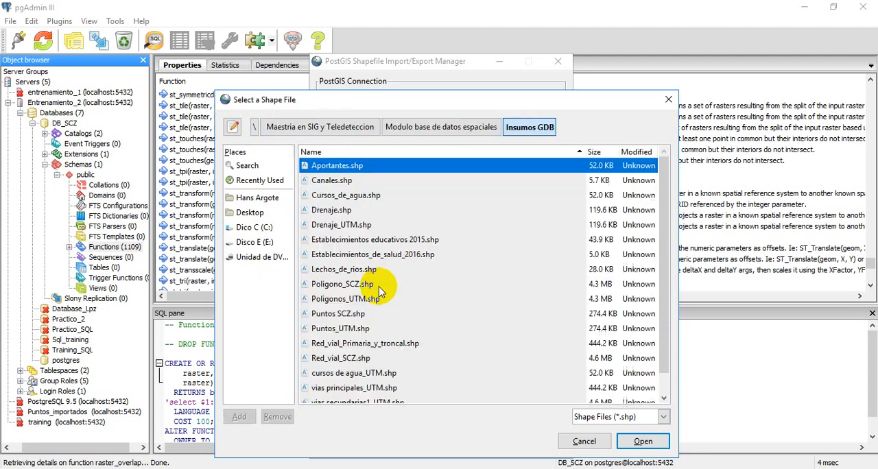
Add Drenaje_UTM, Poligonos_UTM, Puntos_UTM, cursos de agua_UTM, vias principales_UTM and vias secundarias1_UTM to the import list
{"action": "left_click", "coordinate": [345, 302]}
{"action": "left_click", "coordinate": [336, 330], "text": "ctrl"}
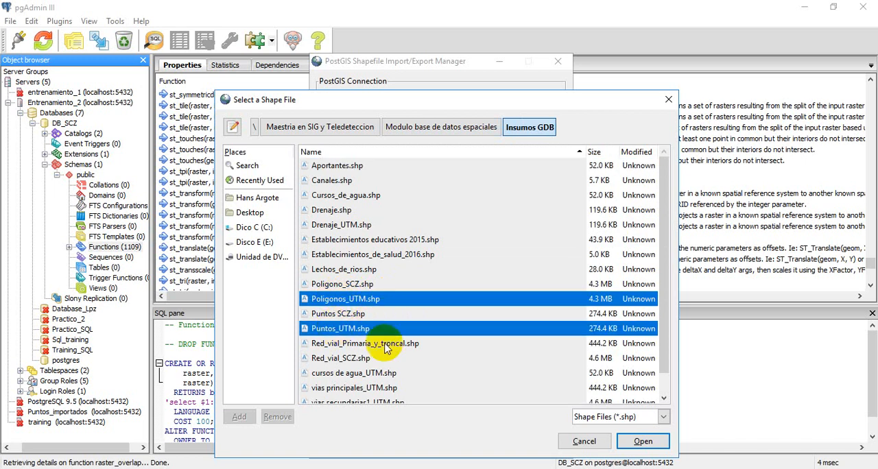
{"action": "left_click", "coordinate": [336, 373], "text": "ctrl"}
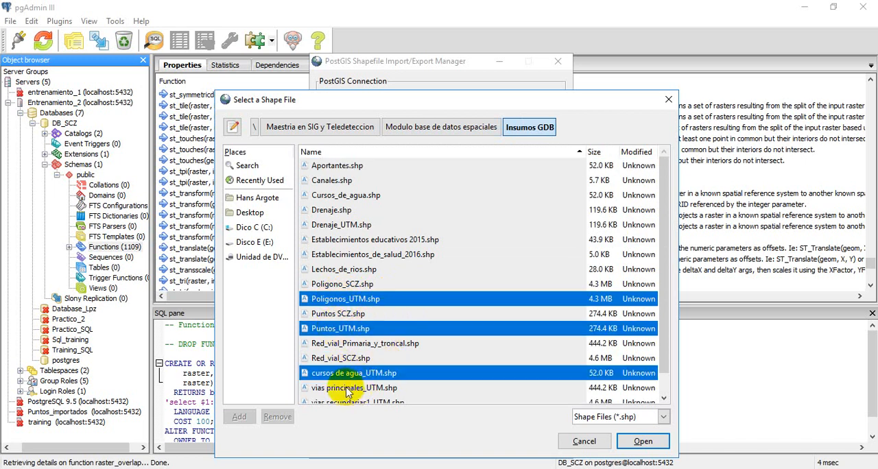
{"action": "left_click", "coordinate": [348, 388], "text": "ctrl"}
{"action": "left_click", "coordinate": [347, 388], "text": "ctrl"}
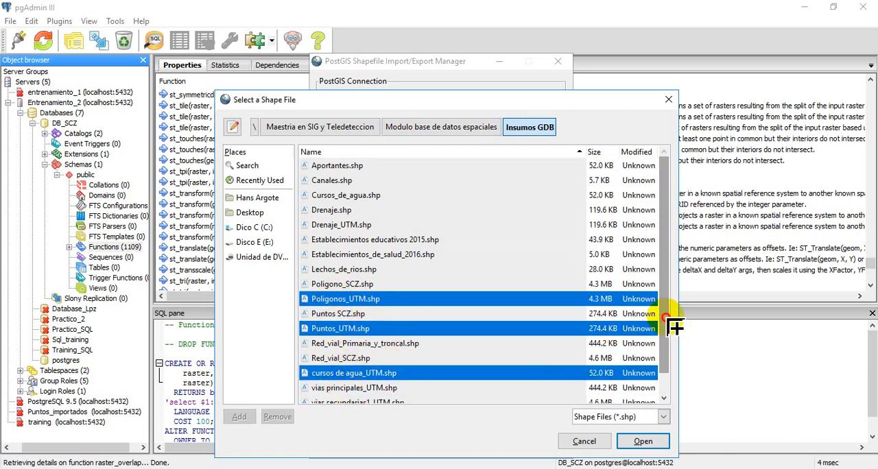
{"action": "left_click_drag", "start_coordinate": [670, 321], "coordinate": [588, 382]}
{"action": "left_click", "coordinate": [340, 382], "text": "ctrl"}
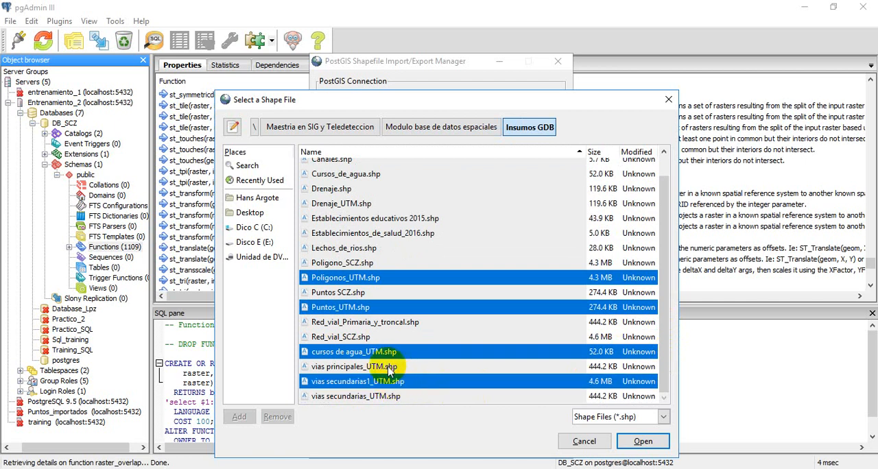
{"action": "left_click", "coordinate": [392, 368], "text": "ctrl"}
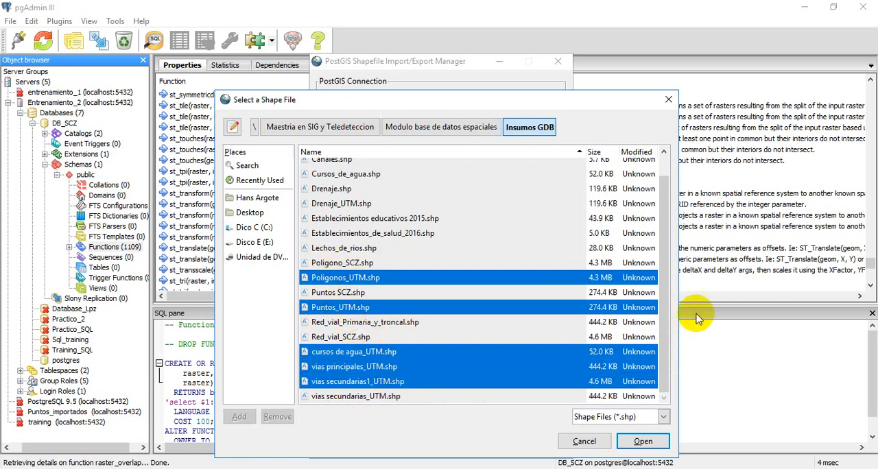
{"action": "left_click_drag", "start_coordinate": [667, 312], "coordinate": [664, 266]}
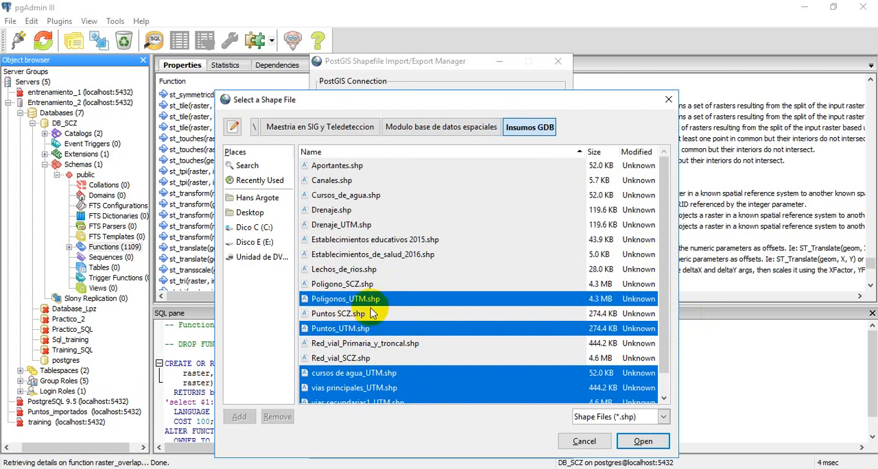
{"action": "left_click", "coordinate": [351, 226], "text": "ctrl"}
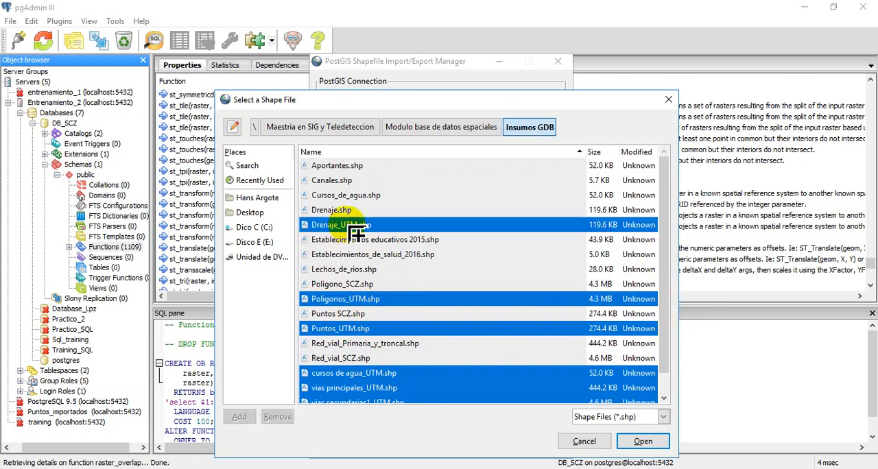
{"action": "left_click", "coordinate": [643, 441]}
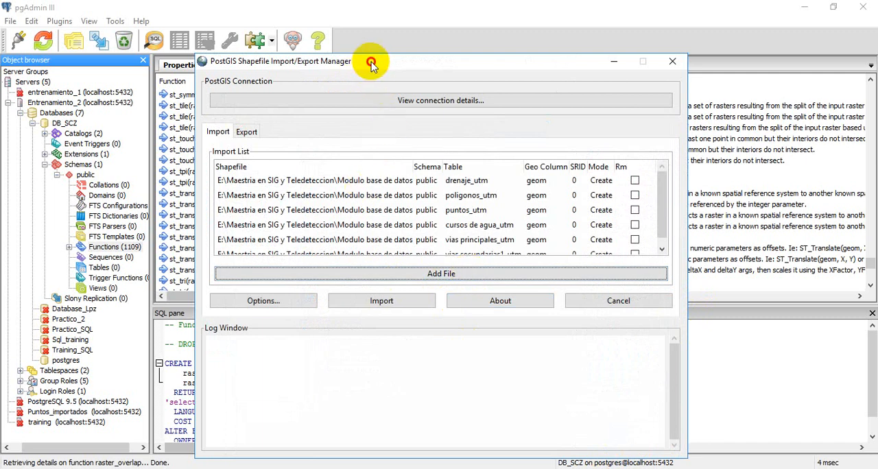
{"action": "left_click_drag", "start_coordinate": [371, 63], "coordinate": [302, 24]}
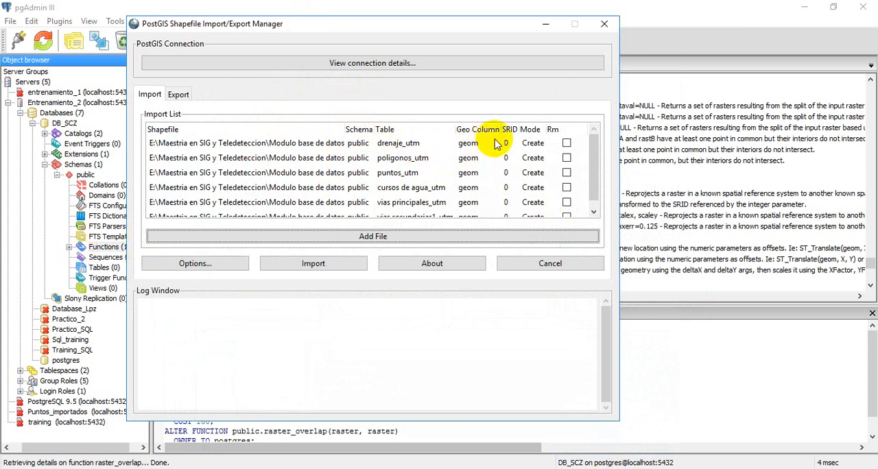
{"action": "left_click_drag", "start_coordinate": [518, 130], "coordinate": [533, 131]}
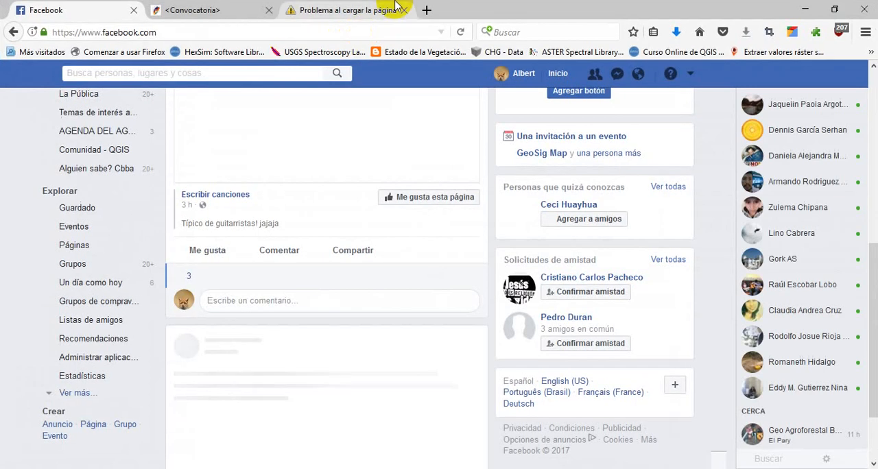
{"action": "left_click", "coordinate": [388, 9]}
{"action": "left_click", "coordinate": [241, 35]}
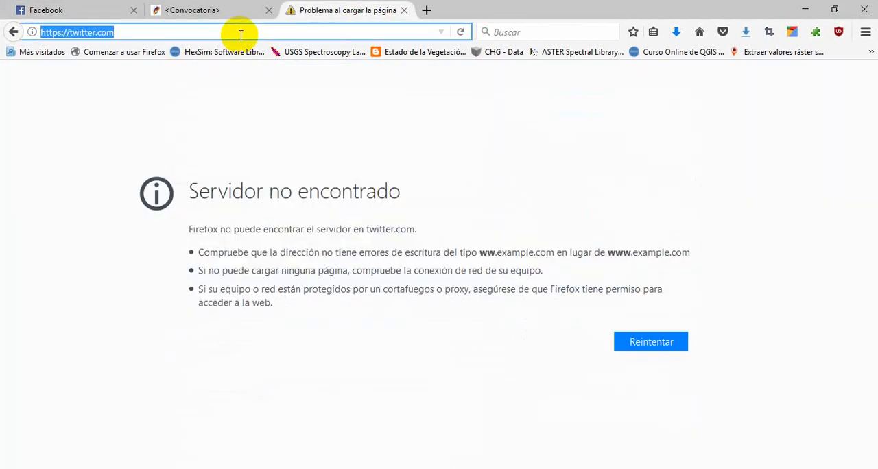
{"action": "type", "text": "googl"}
{"action": "key", "text": "Return"}
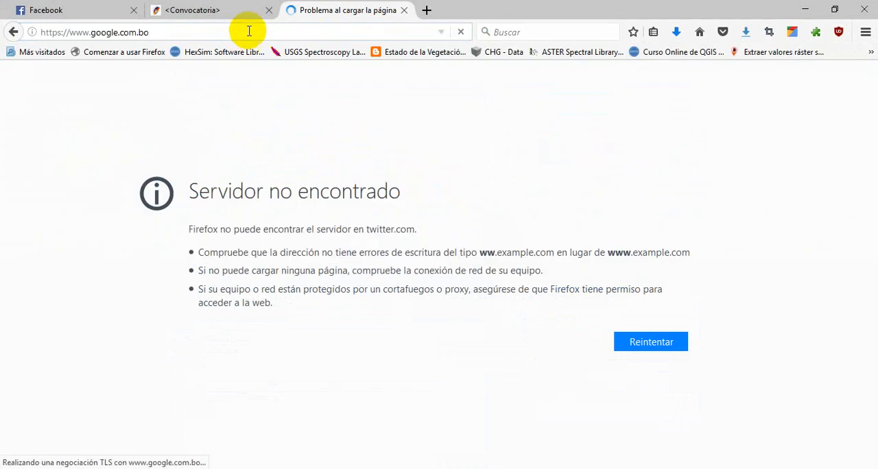
{"action": "left_click", "coordinate": [269, 11]}
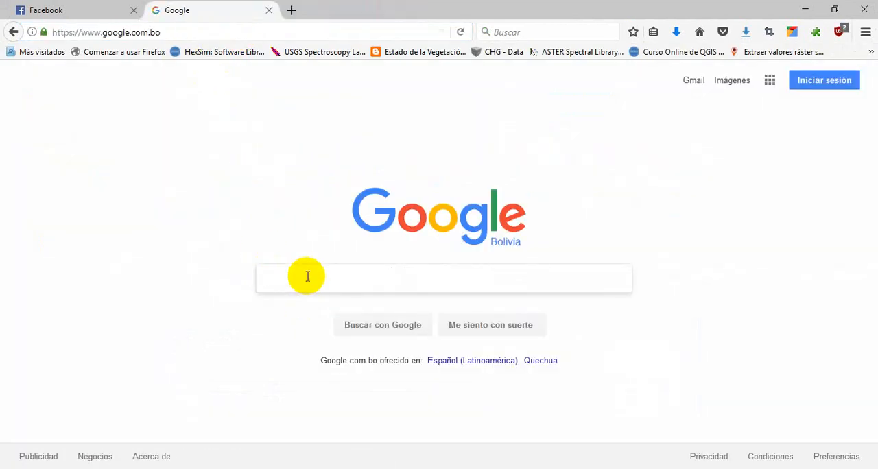
Search Google for "epsg data", open the EPSG home page and look through its dataset information
{"action": "type", "text": "s"}
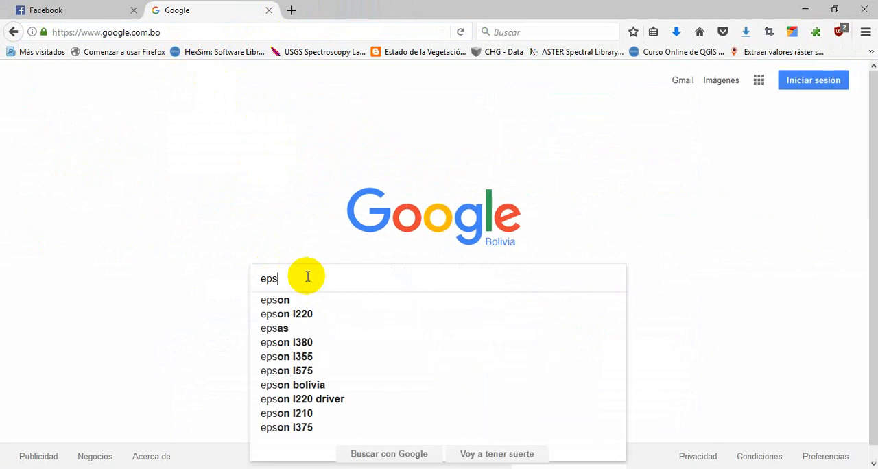
{"action": "type", "text": "g "}
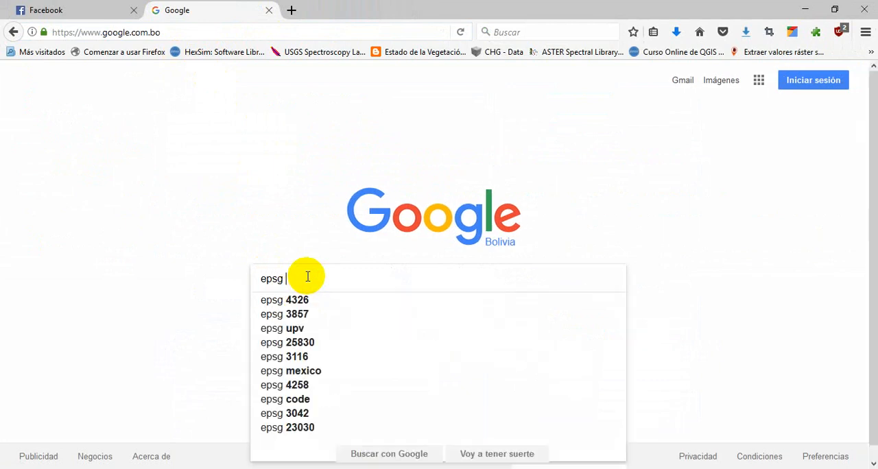
{"action": "type", "text": "data"}
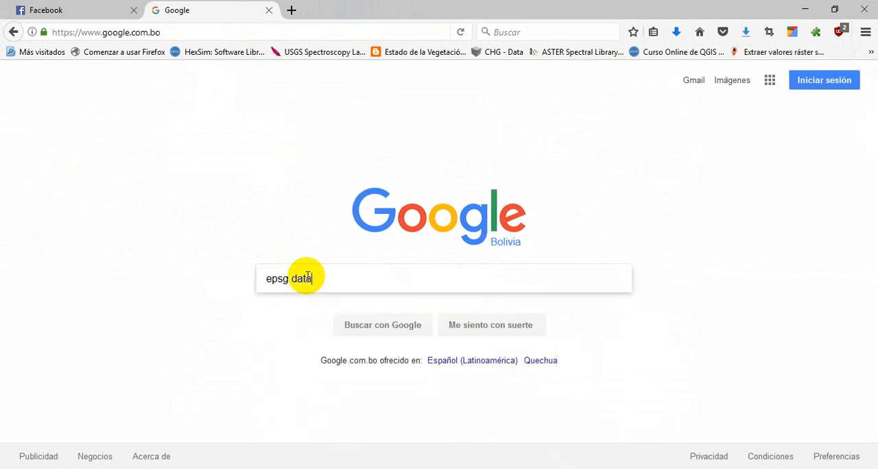
{"action": "key", "text": "Return"}
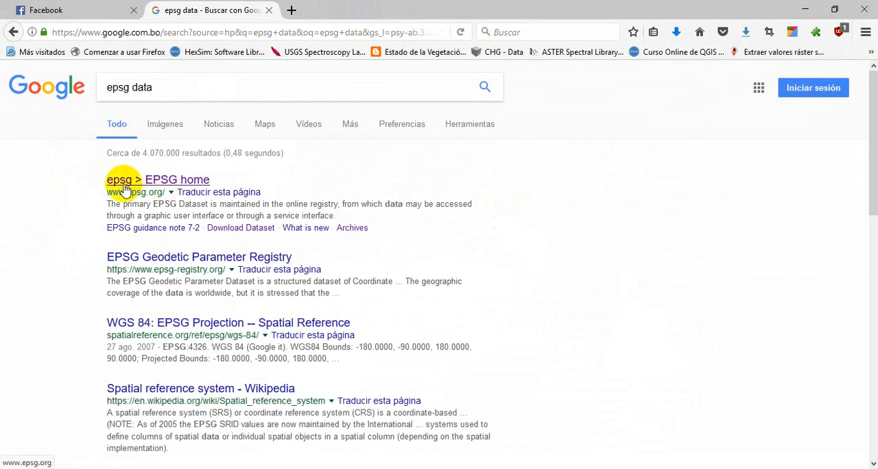
{"action": "left_click", "coordinate": [145, 181]}
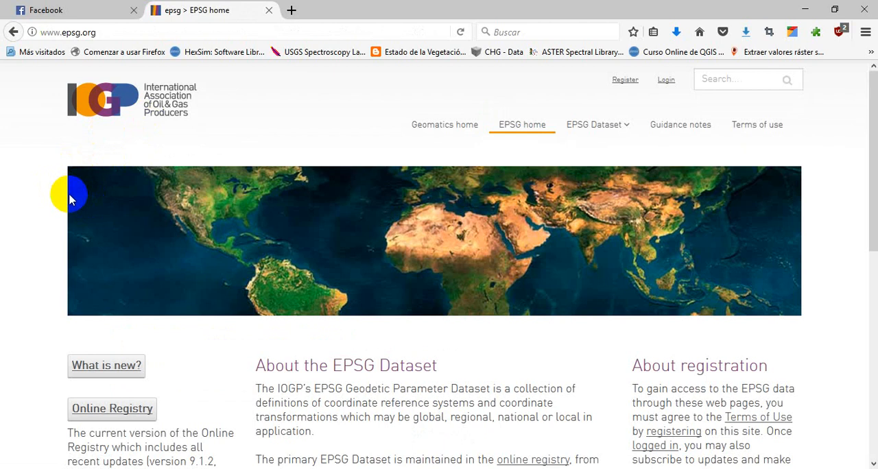
{"action": "scroll", "coordinate": [69, 198], "scroll_direction": "down", "scroll_amount": 4}
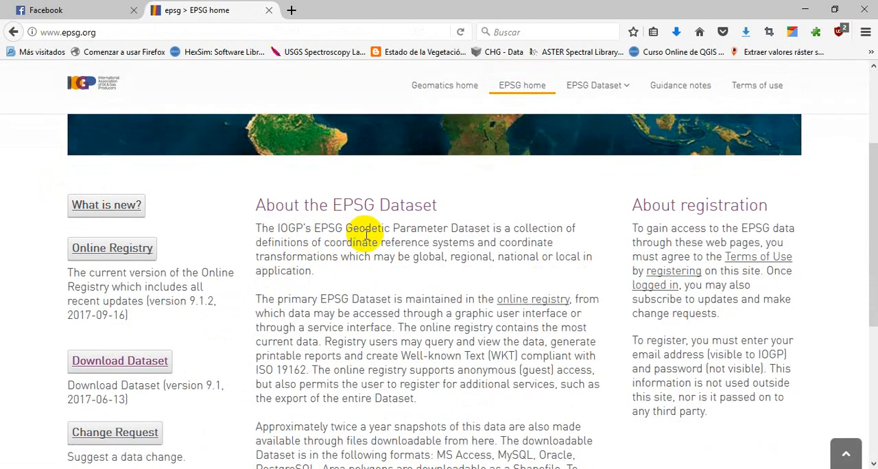
{"action": "scroll", "coordinate": [316, 261], "scroll_direction": "down", "scroll_amount": 3}
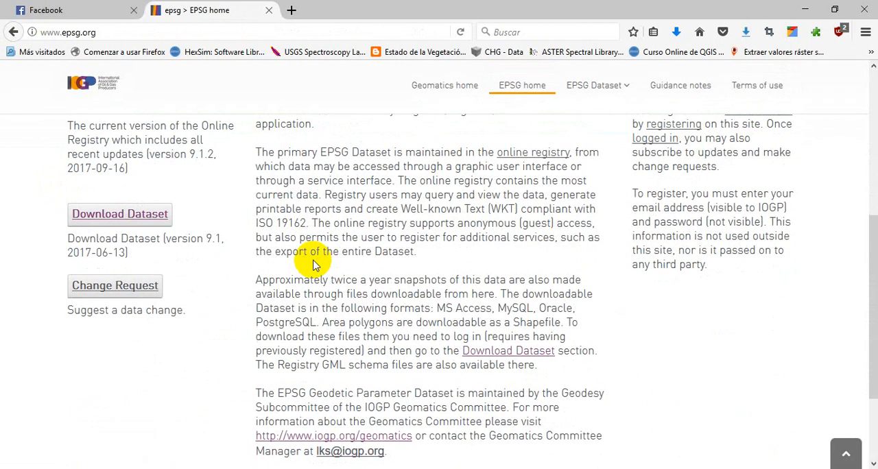
{"action": "scroll", "coordinate": [315, 264], "scroll_direction": "up", "scroll_amount": 7}
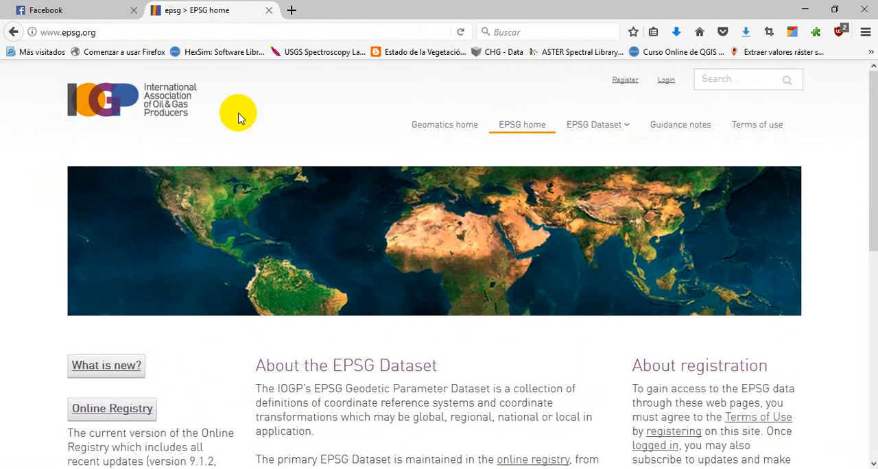
Look over the EPSG home page, return to the Google results for "epsg data" and look through them
{"action": "scroll", "coordinate": [294, 326], "scroll_direction": "down", "scroll_amount": 4}
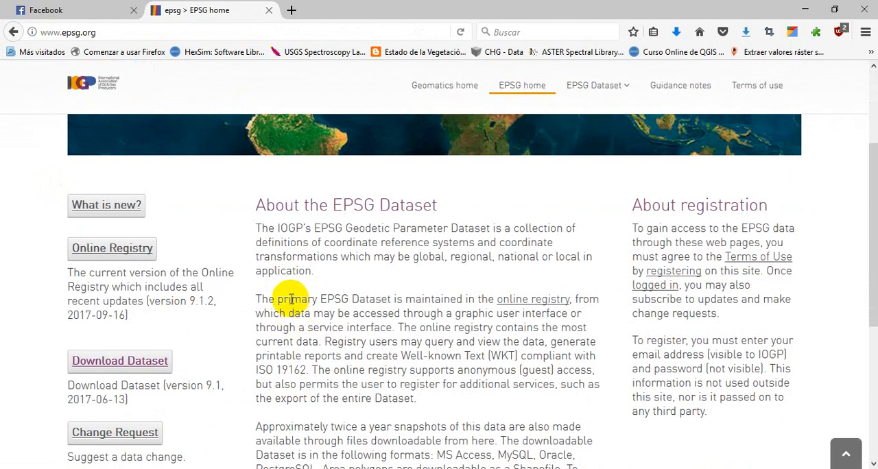
{"action": "scroll", "coordinate": [323, 305], "scroll_direction": "up", "scroll_amount": 4}
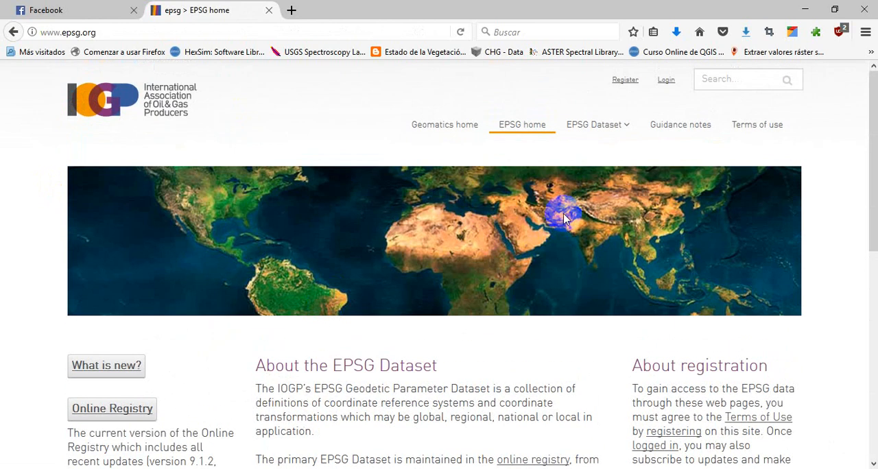
{"action": "left_click", "coordinate": [14, 32]}
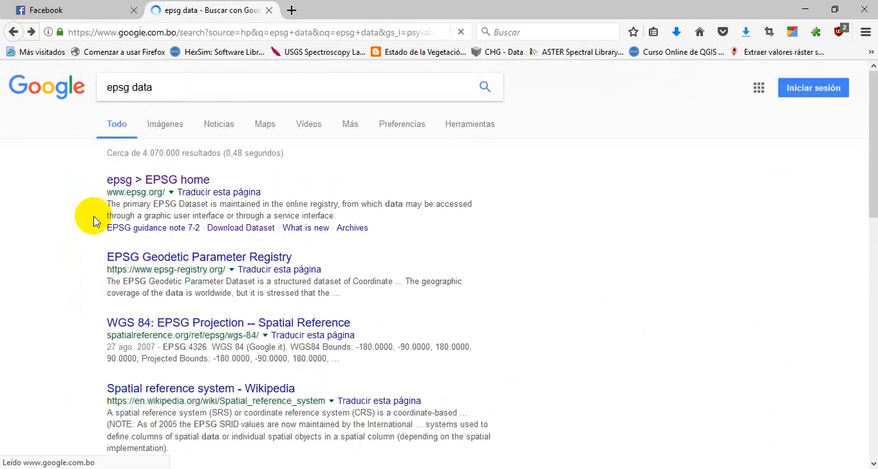
{"action": "scroll", "coordinate": [83, 236], "scroll_direction": "down", "scroll_amount": 4}
{"action": "scroll", "coordinate": [85, 241], "scroll_direction": "down", "scroll_amount": 5}
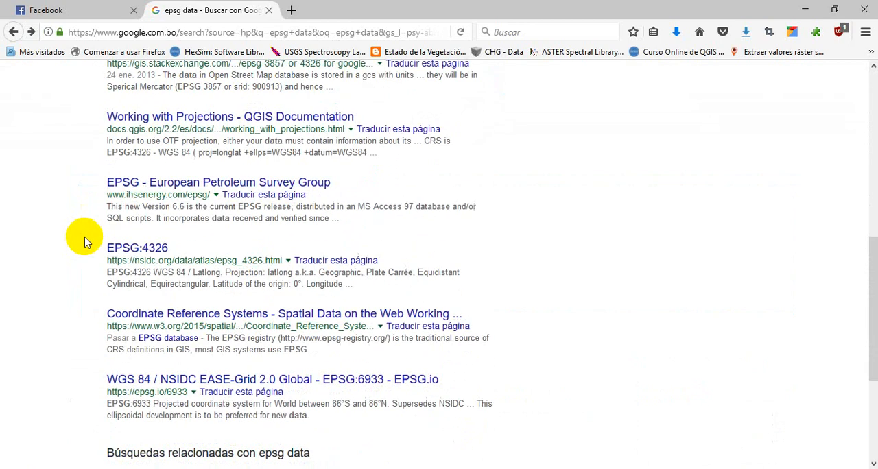
{"action": "scroll", "coordinate": [88, 237], "scroll_direction": "up", "scroll_amount": 10}
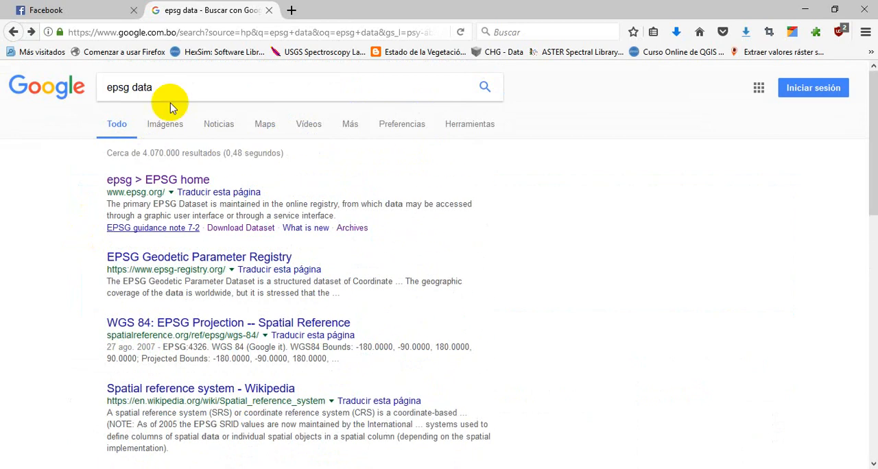
Search Google for "epsg 4326", open the EPSG:4326 page on Spatial Reference and look through its details
{"action": "left_click", "coordinate": [183, 88]}
{"action": "key", "text": "BackSpace"}
{"action": "key", "text": "BackSpace"}
{"action": "key", "text": "BackSpace"}
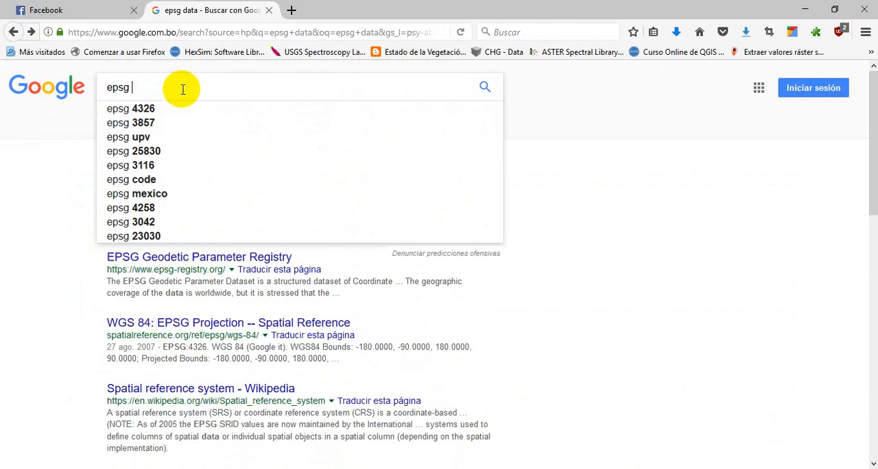
{"action": "type", "text": "4326"}
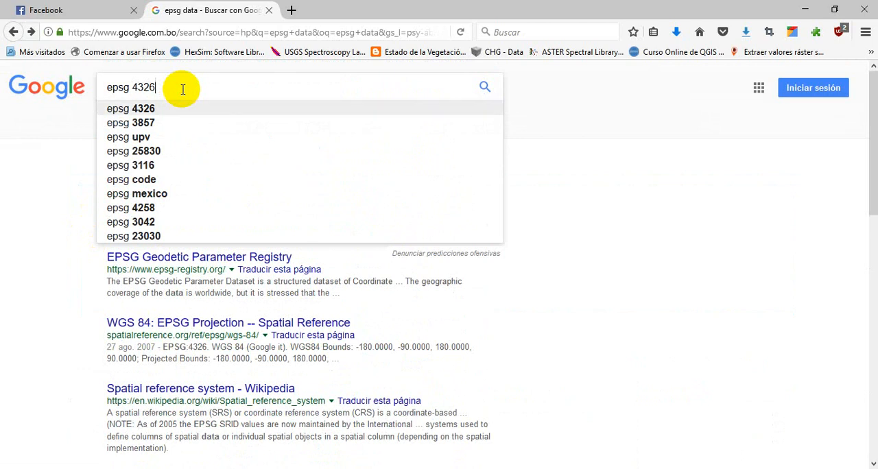
{"action": "key", "text": "Return"}
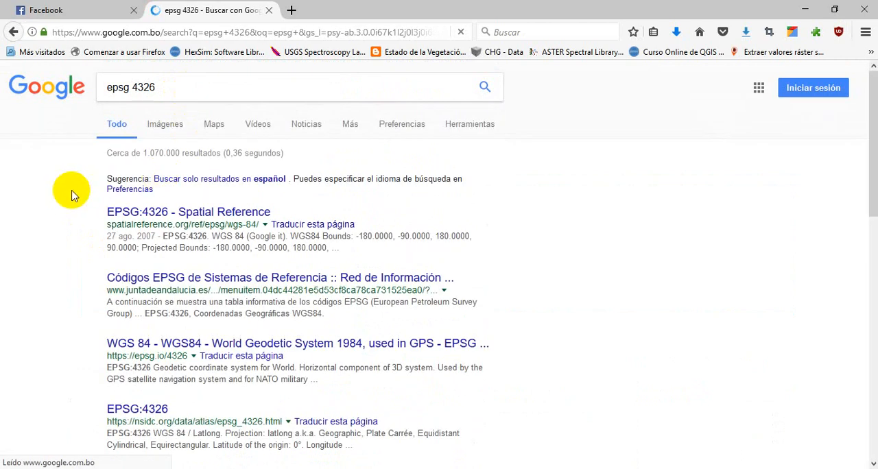
{"action": "left_click", "coordinate": [158, 214]}
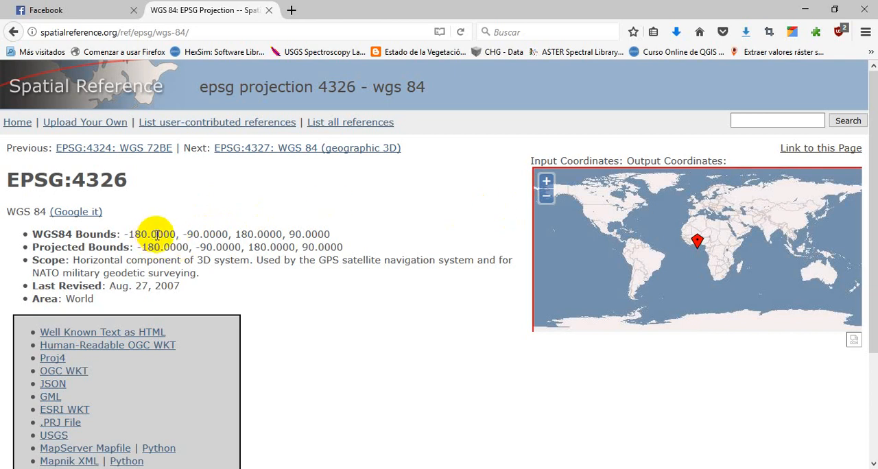
{"action": "scroll", "coordinate": [353, 275], "scroll_direction": "down", "scroll_amount": 5}
{"action": "scroll", "coordinate": [349, 264], "scroll_direction": "up", "scroll_amount": 5}
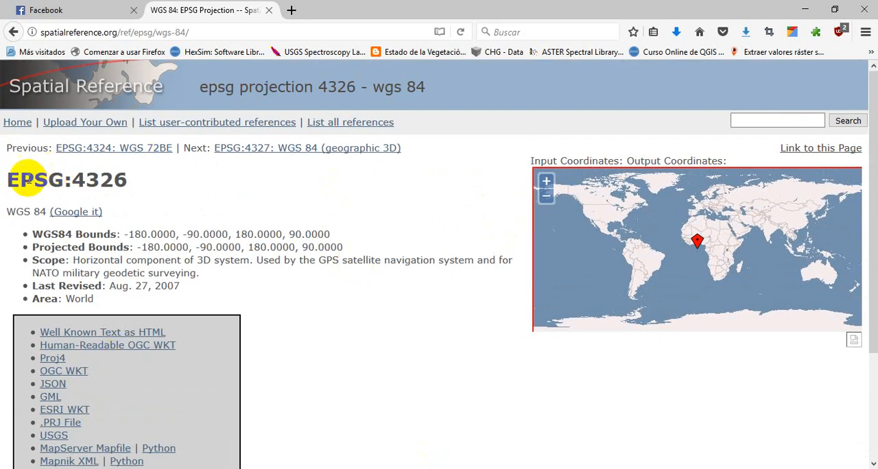
Check the shapefile import list briefly, and search the Spatial Reference site for "WGS 84 / UTM zone 20S"
{"action": "left_click", "coordinate": [507, 468]}
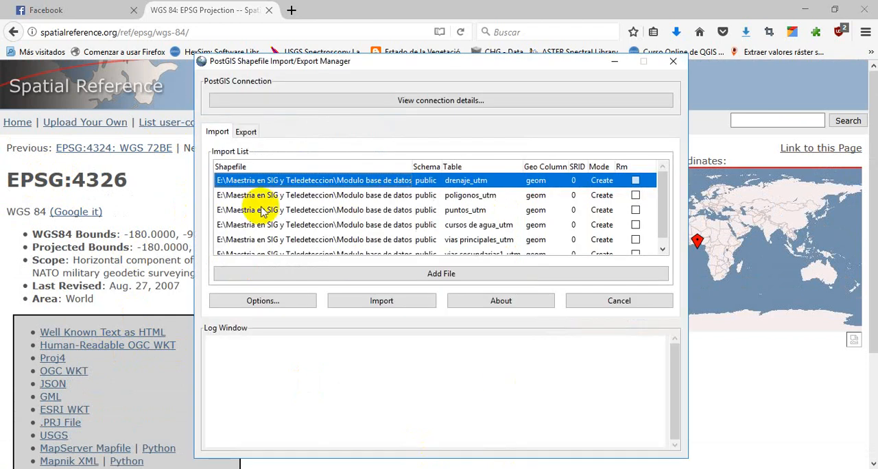
{"action": "left_click", "coordinate": [616, 63]}
{"action": "left_click", "coordinate": [739, 118]}
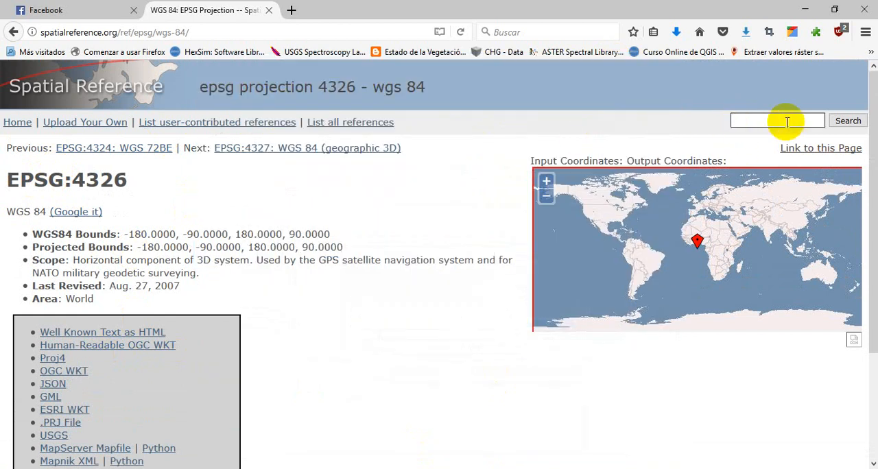
{"action": "type", "text": "UTM"}
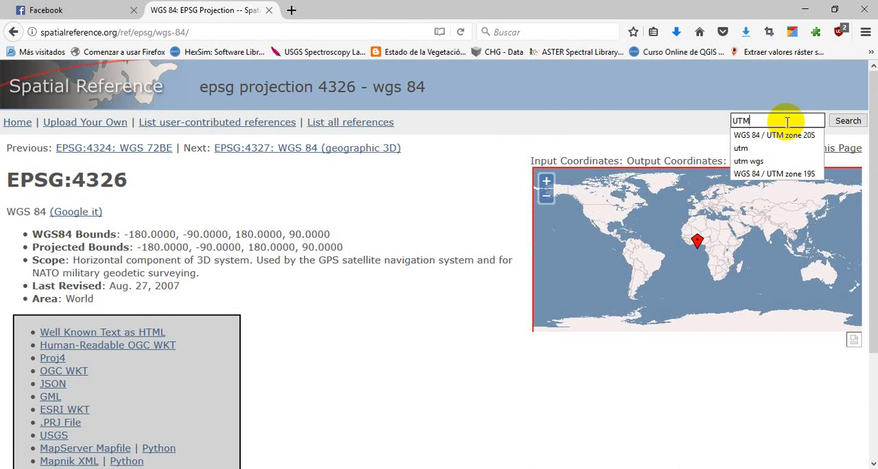
{"action": "key", "text": "Down"}
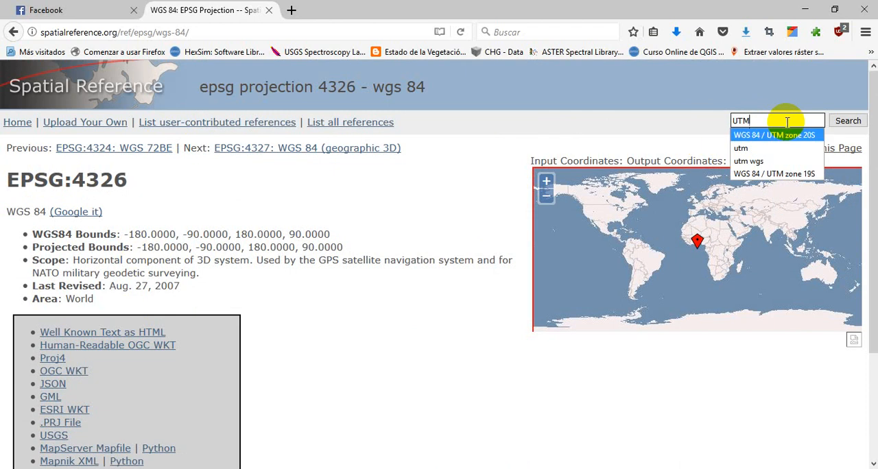
{"action": "key", "text": "Return"}
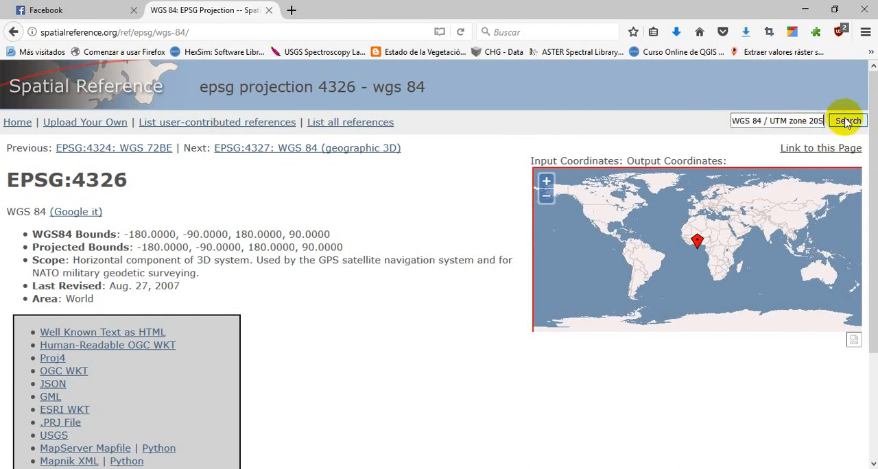
{"action": "left_click", "coordinate": [847, 121]}
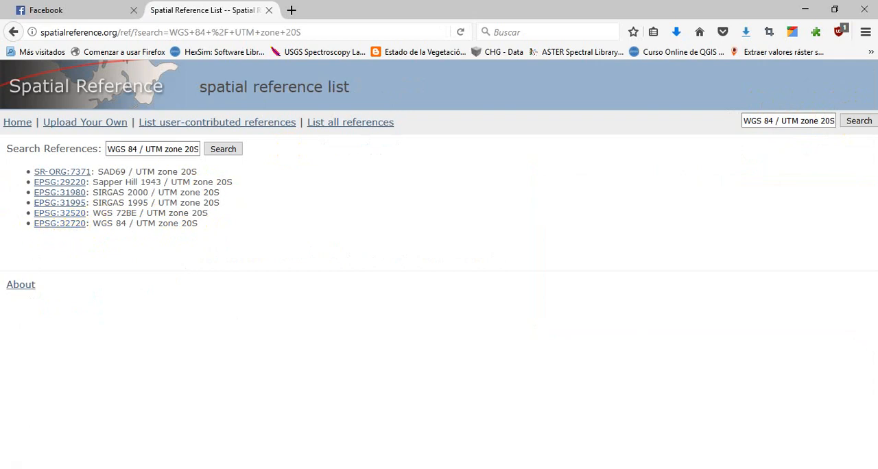
Switch to the PostGIS Shapefile Import/Export Manager, set the SRID of drenaje_utm to 32720 and widen the SRID column
{"action": "left_click", "coordinate": [562, 468]}
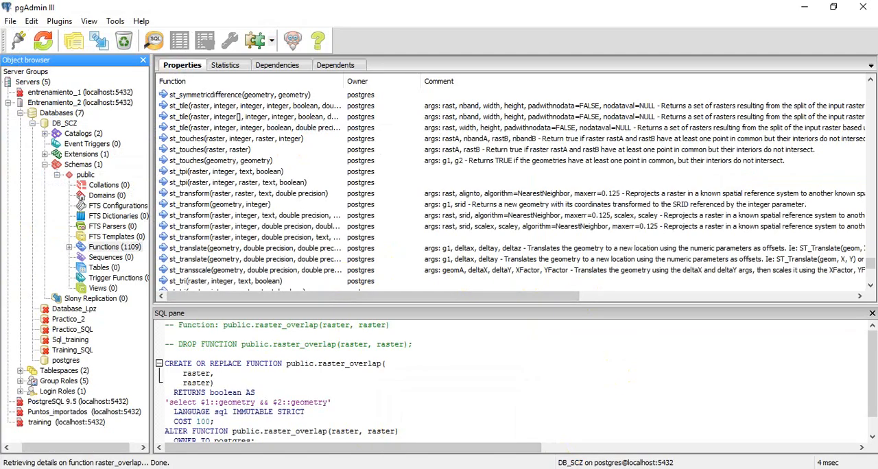
{"action": "left_click", "coordinate": [575, 181]}
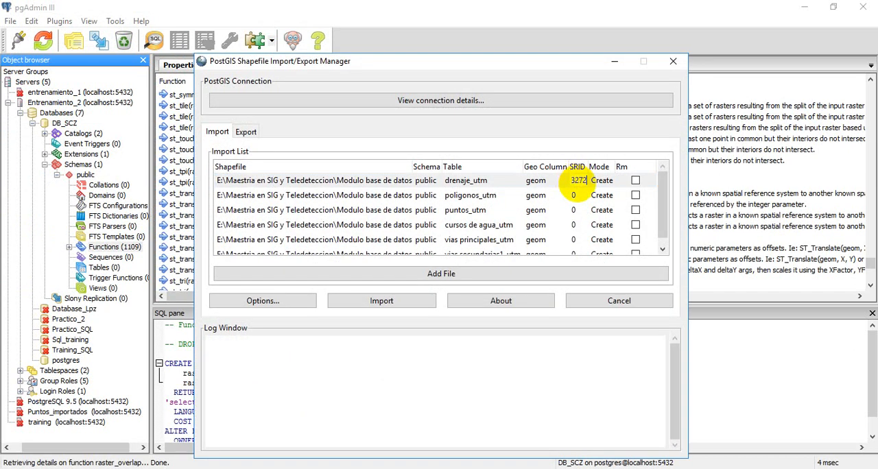
{"action": "left_click_drag", "start_coordinate": [588, 168], "coordinate": [606, 167]}
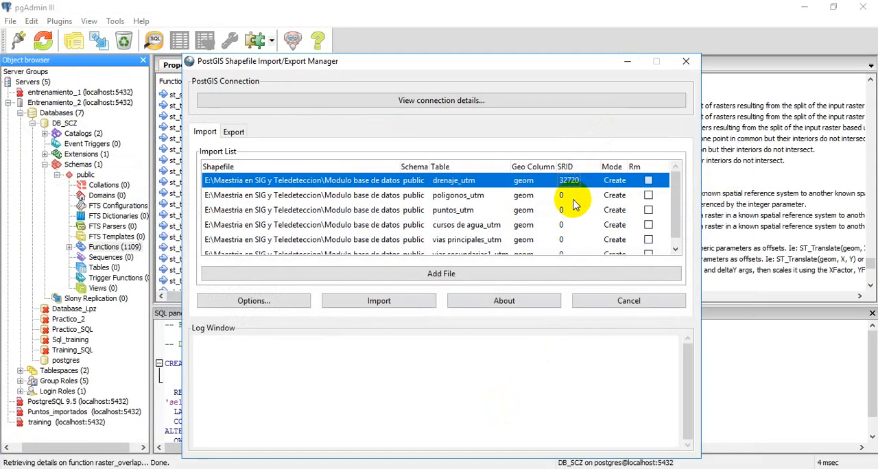
Set the SRID of the poligonos_utm and puntos_utm tables to 32720 in the import list
{"action": "left_click", "coordinate": [571, 197]}
{"action": "left_click", "coordinate": [563, 196]}
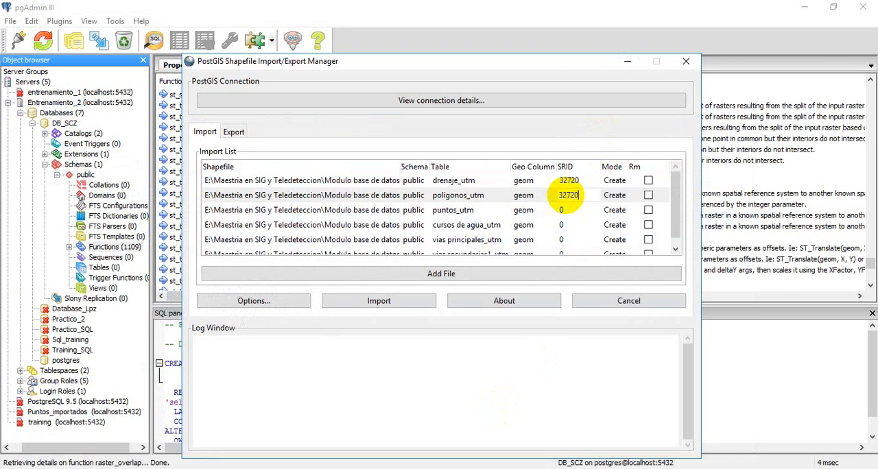
{"action": "type", "text": "32720"}
{"action": "key", "text": "Return"}
{"action": "left_click", "coordinate": [568, 210]}
{"action": "left_click", "coordinate": [570, 210]}
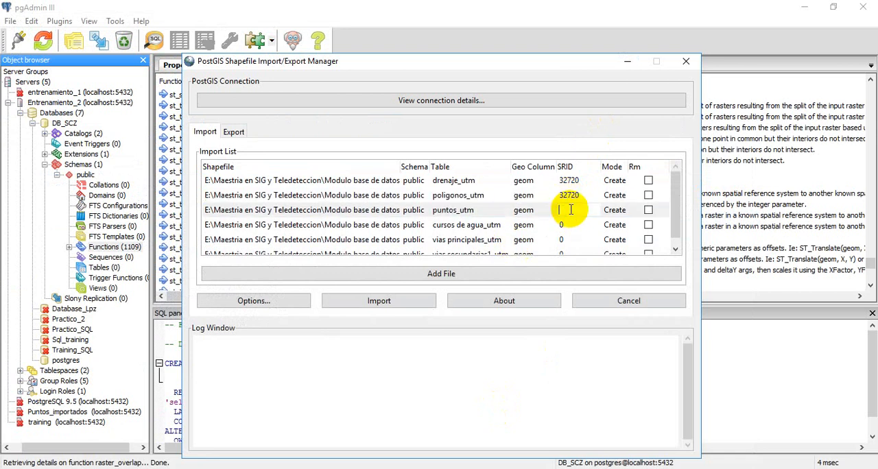
{"action": "type", "text": "32720"}
{"action": "key", "text": "Return"}
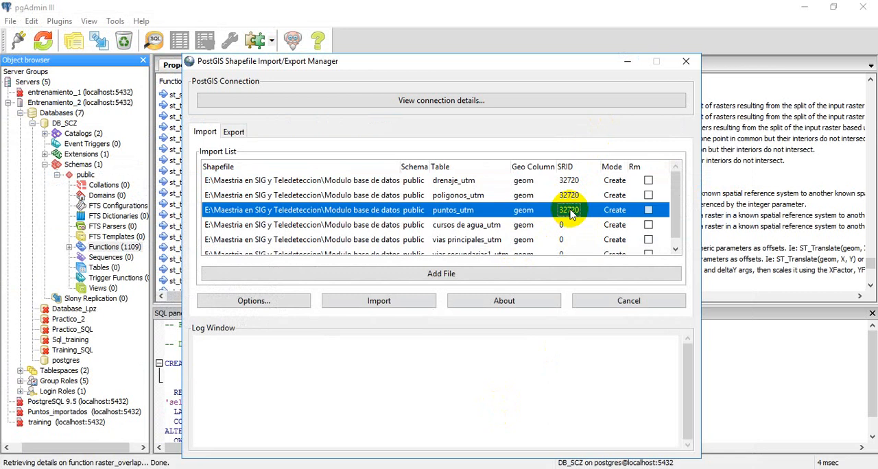
Set the SRID of the cursos de agua_utm and vias principales_utm tables to 32720
{"action": "left_click", "coordinate": [574, 227]}
{"action": "left_click", "coordinate": [572, 224]}
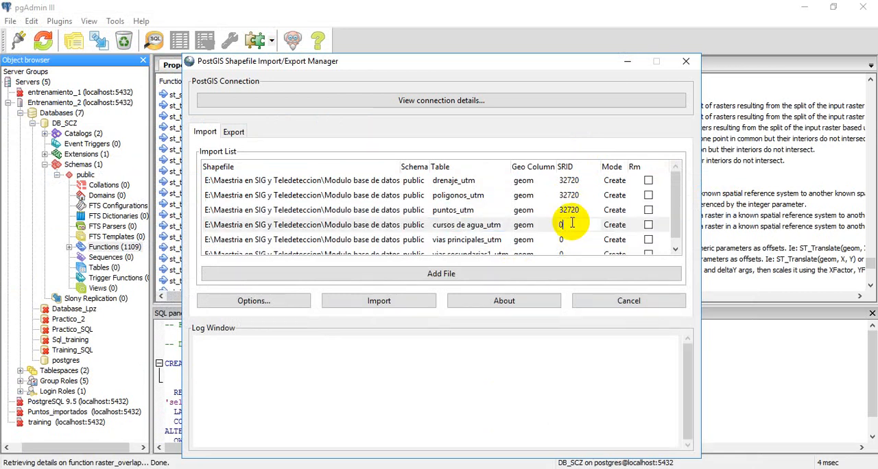
{"action": "type", "text": "3272"}
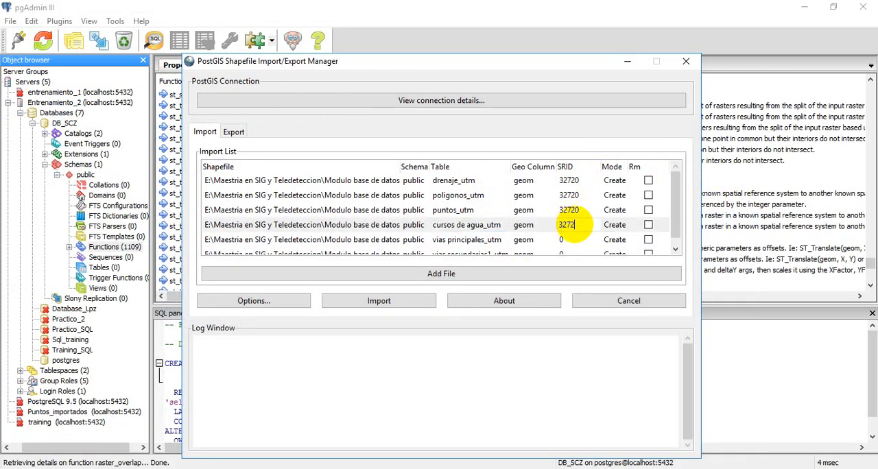
{"action": "type", "text": "0"}
{"action": "key", "text": "Return"}
{"action": "left_click", "coordinate": [677, 251]}
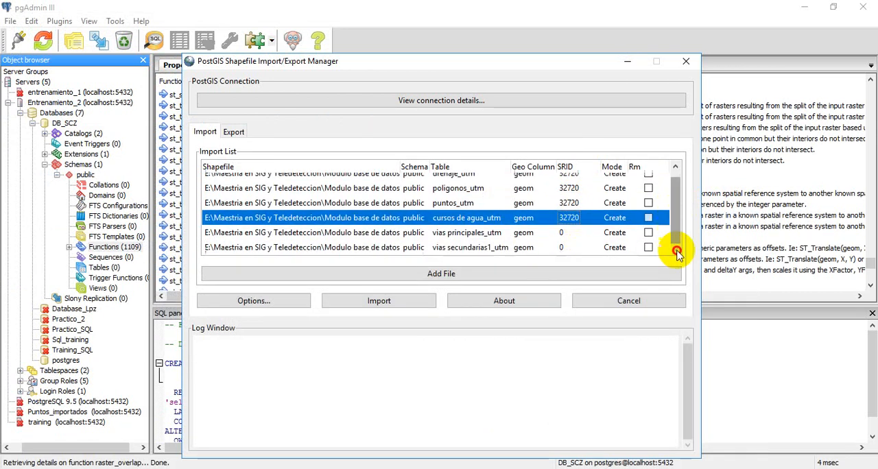
{"action": "left_click", "coordinate": [565, 235]}
{"action": "left_click", "coordinate": [566, 233]}
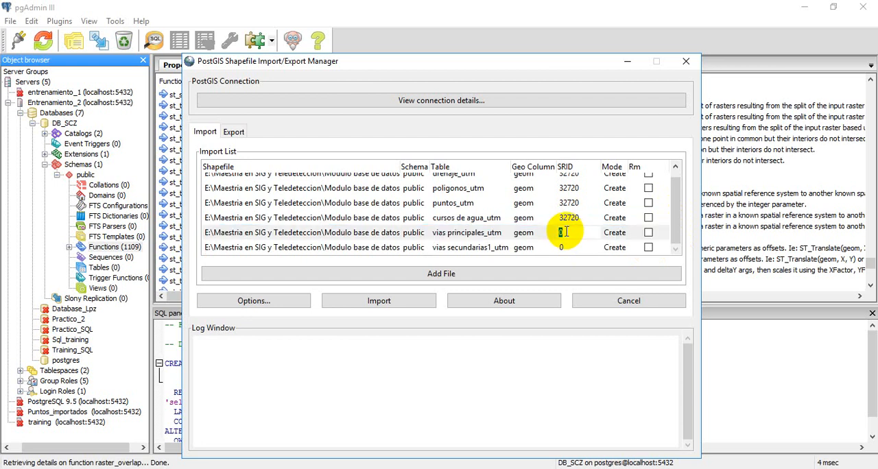
{"action": "key", "text": "Return"}
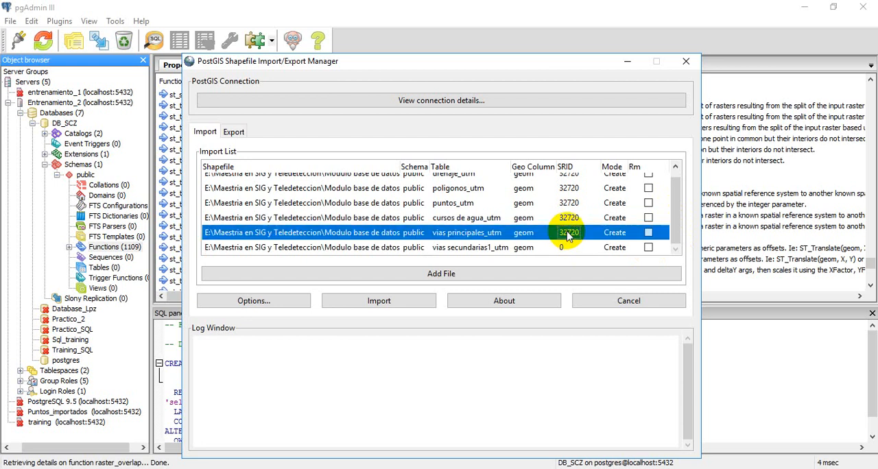
Set the SRID of vias secundarias1_utm to 32720, and import all six listed shapefiles before closing the import manager
{"action": "left_click", "coordinate": [574, 247]}
{"action": "left_click", "coordinate": [566, 251]}
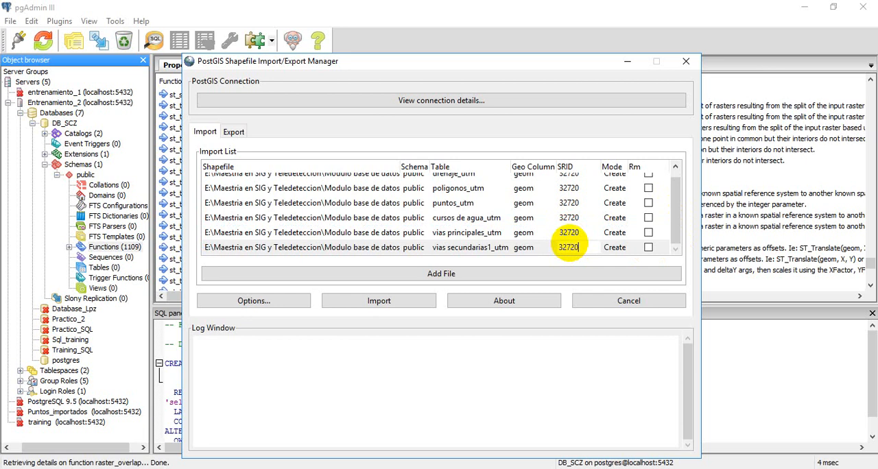
{"action": "left_click", "coordinate": [370, 399]}
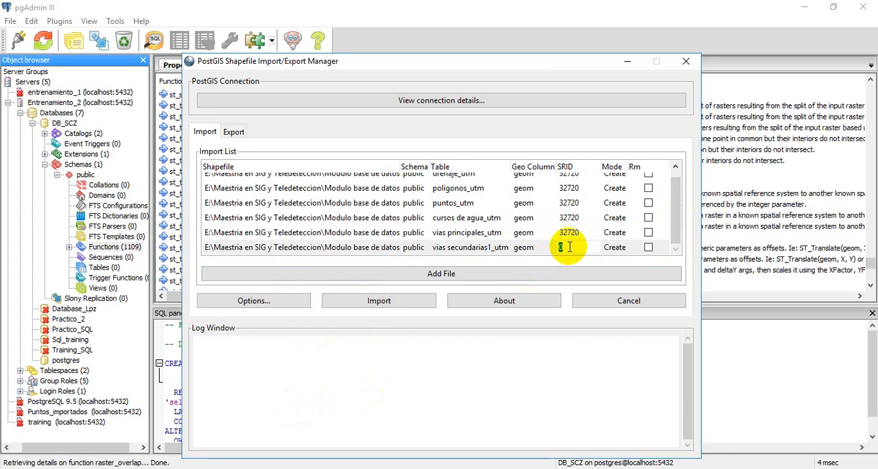
{"action": "key", "text": "Return"}
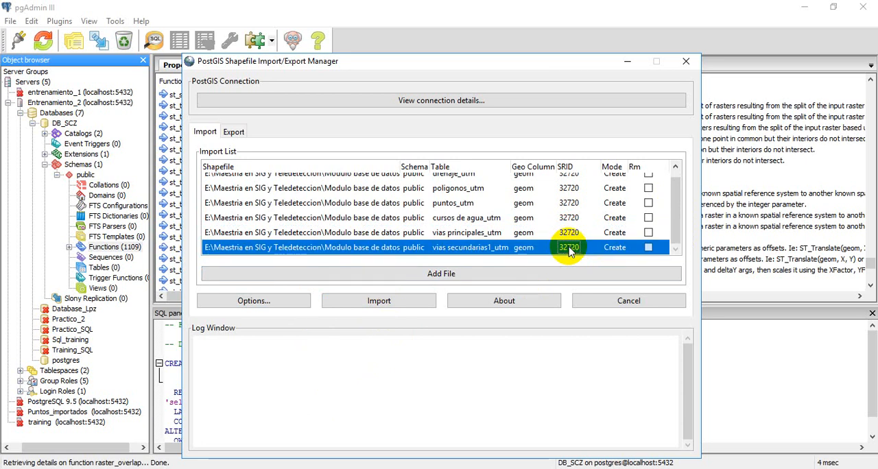
{"action": "left_click", "coordinate": [397, 304]}
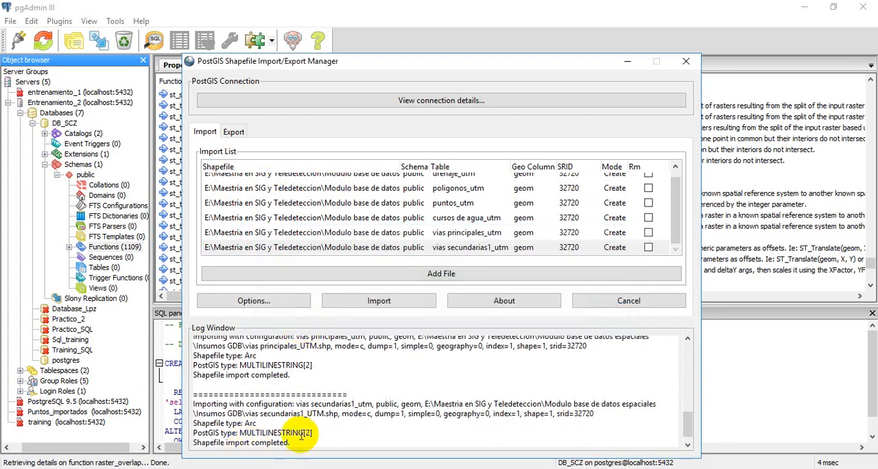
{"action": "left_click", "coordinate": [686, 61]}
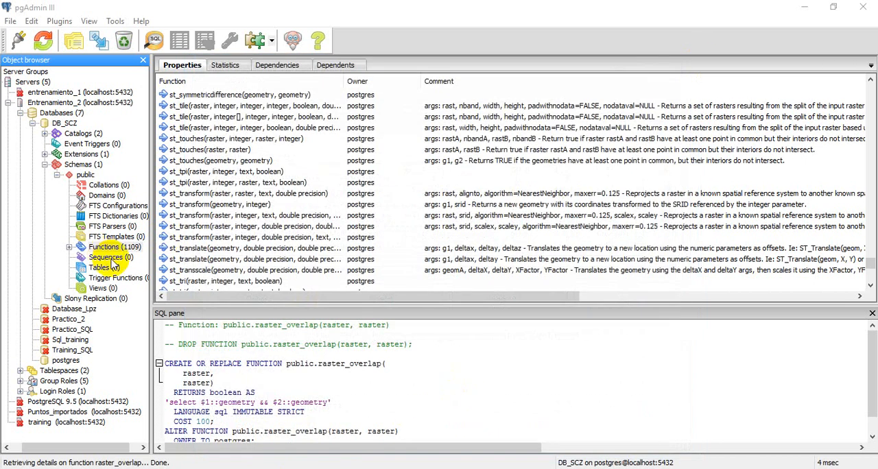
Refresh the tables of the public schema in DB_SCZ and expand them in the object browser
{"action": "left_click", "coordinate": [100, 268]}
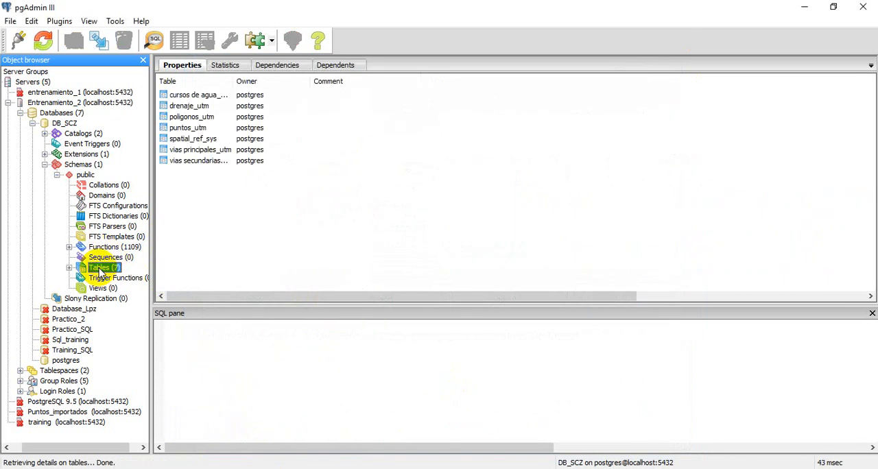
{"action": "right_click", "coordinate": [103, 268]}
{"action": "left_click", "coordinate": [122, 277]}
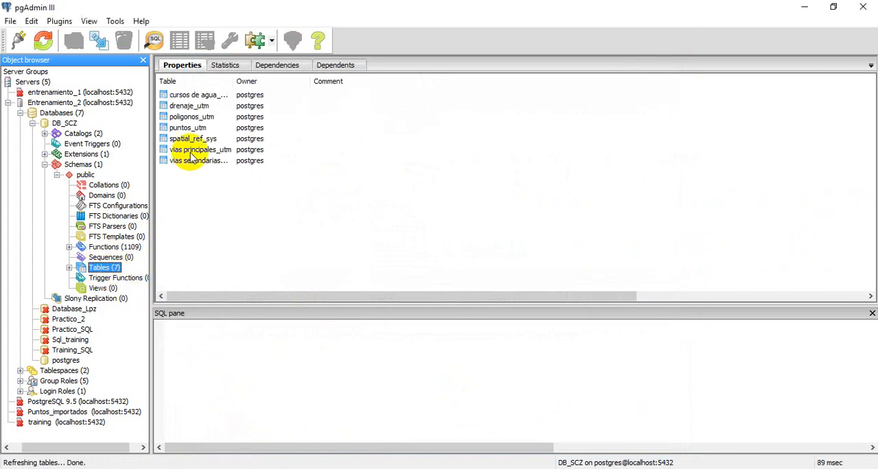
{"action": "left_click", "coordinate": [70, 267]}
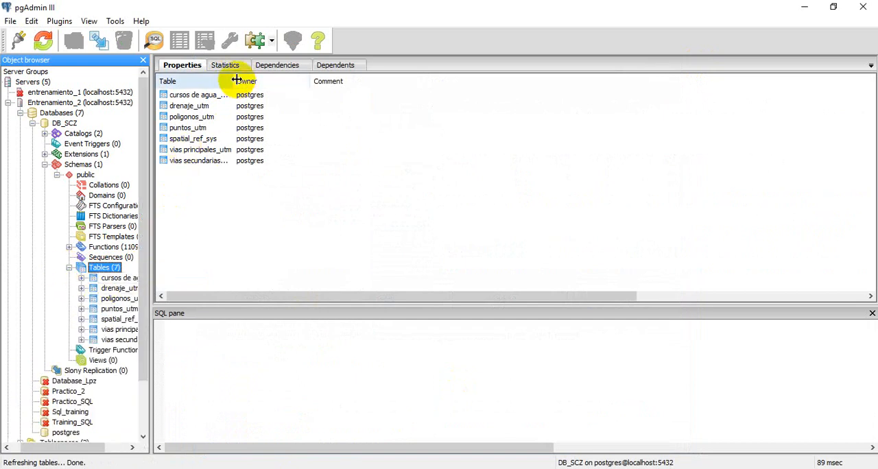
Widen the Table column to read the imported table names, and view the top 100 rows of puntos_utm across to its geom column
{"action": "left_click_drag", "start_coordinate": [236, 80], "coordinate": [334, 83]}
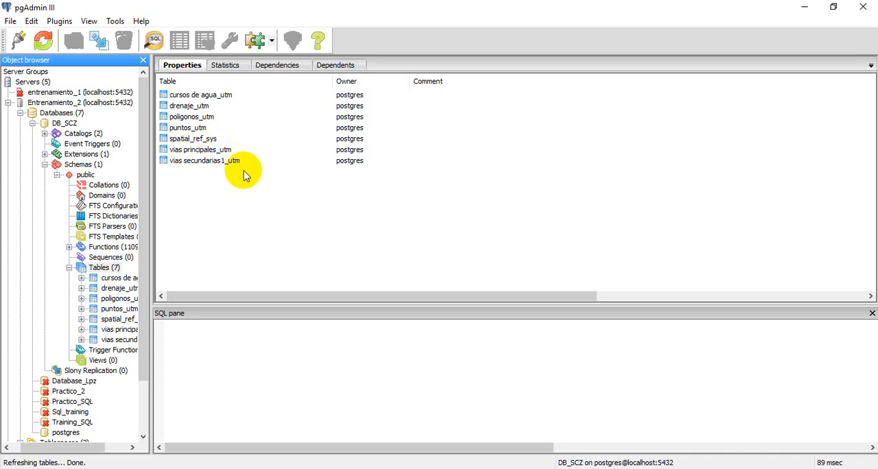
{"action": "left_click", "coordinate": [117, 280]}
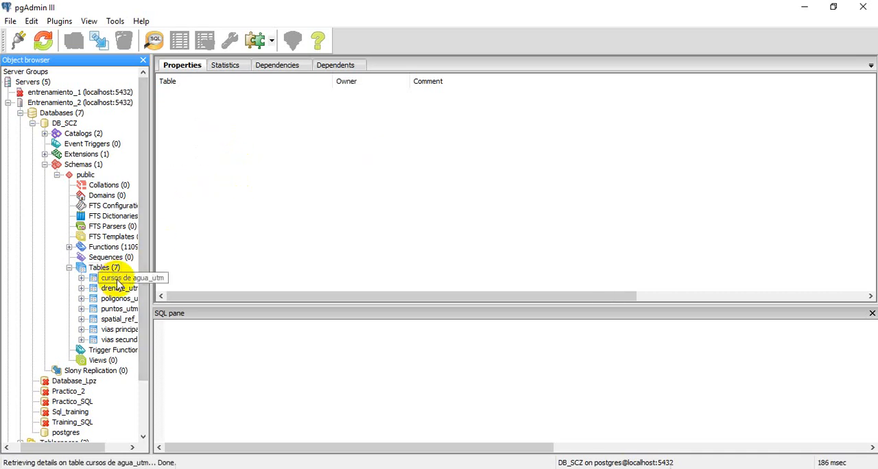
{"action": "right_click", "coordinate": [107, 311]}
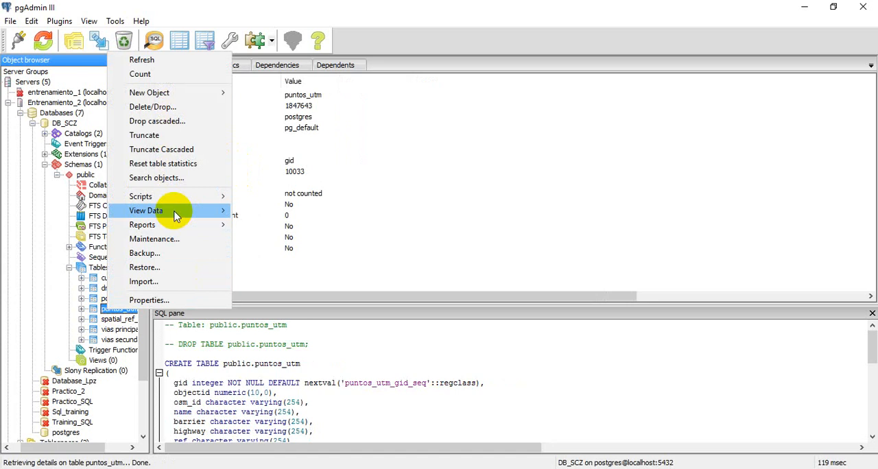
{"action": "mouse_move", "coordinate": [172, 211]}
{"action": "left_click", "coordinate": [309, 211]}
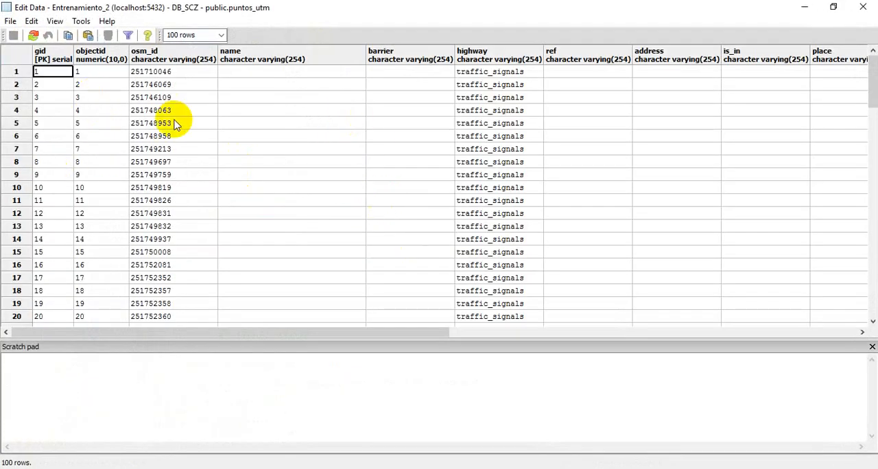
{"action": "left_click_drag", "start_coordinate": [239, 332], "coordinate": [768, 326]}
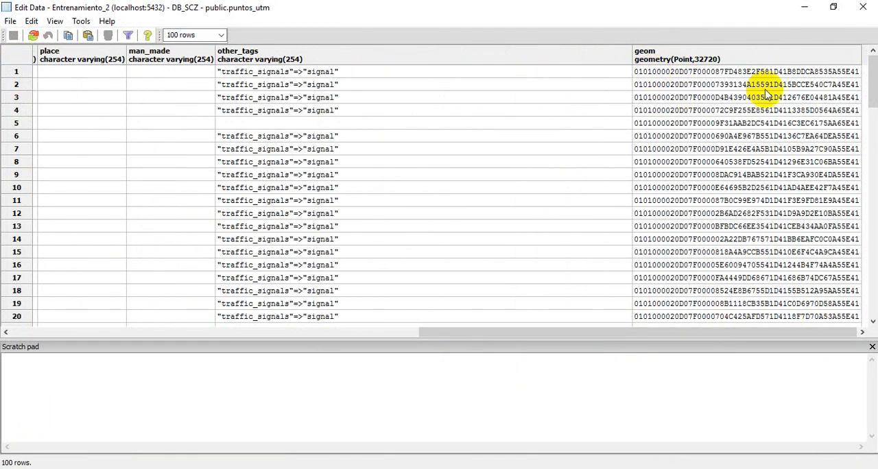
{"action": "left_click_drag", "start_coordinate": [536, 331], "coordinate": [151, 249]}
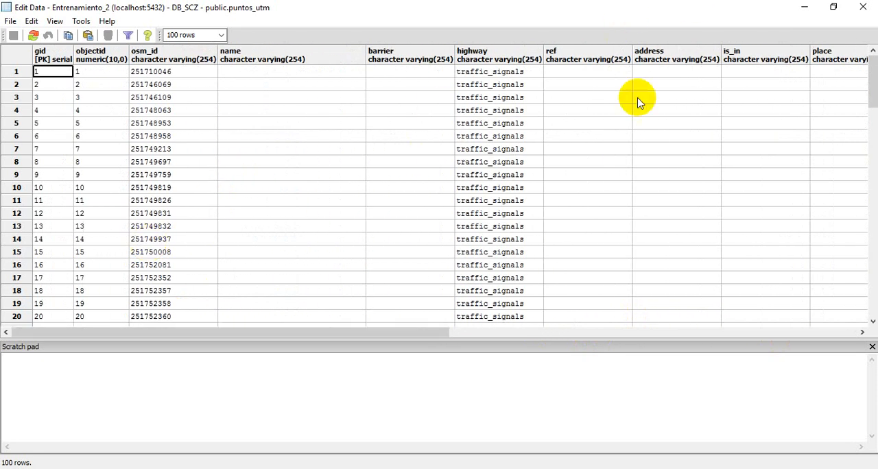
{"action": "left_click", "coordinate": [863, 7]}
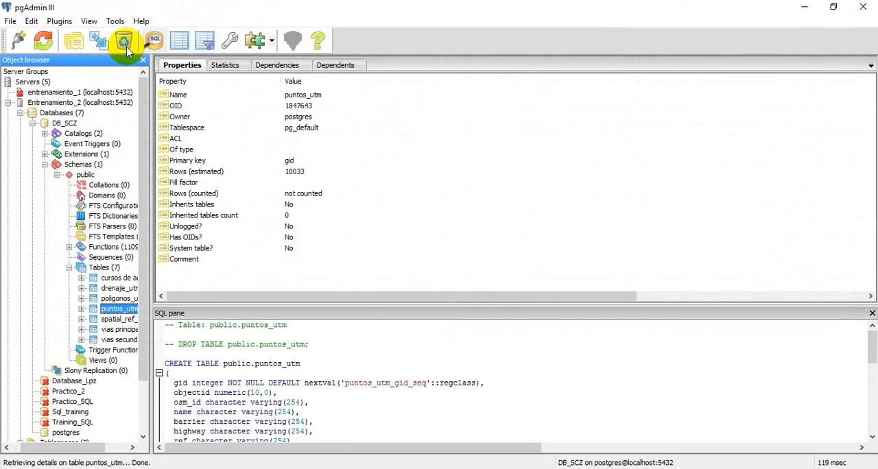
Look at the empty SQL query window for DB_SCZ, and show the properties of the cursos de agua_utm table
{"action": "left_click", "coordinate": [155, 41]}
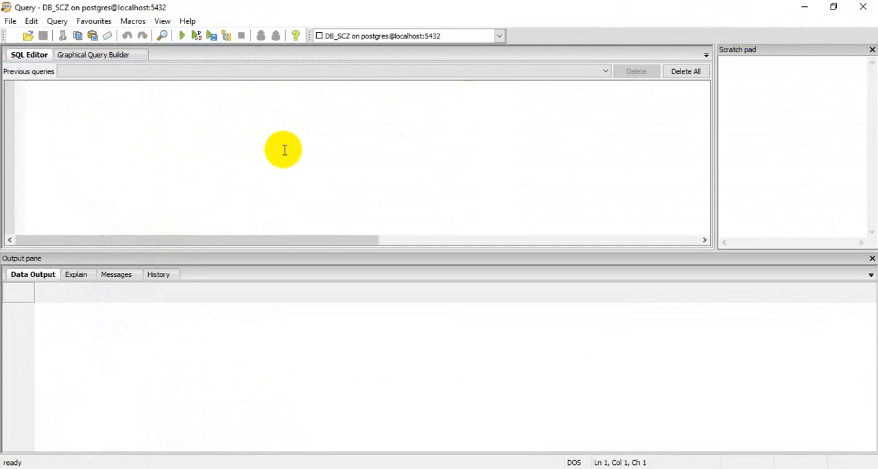
{"action": "left_click", "coordinate": [861, 7]}
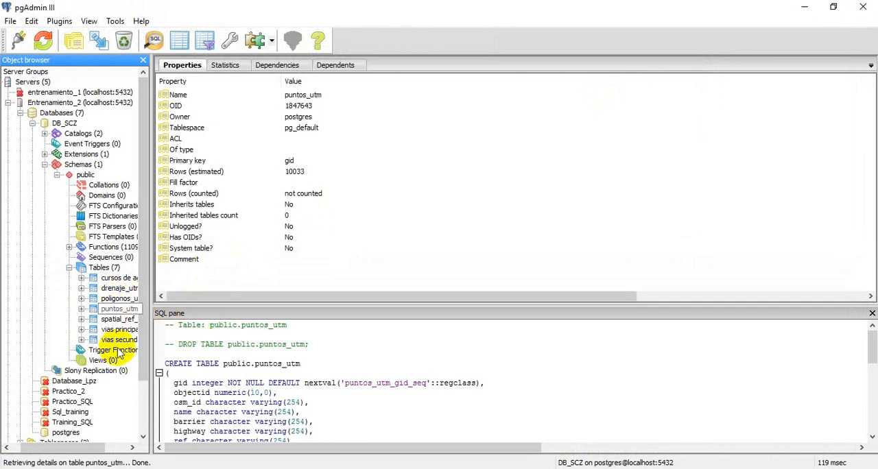
{"action": "left_click", "coordinate": [115, 279]}
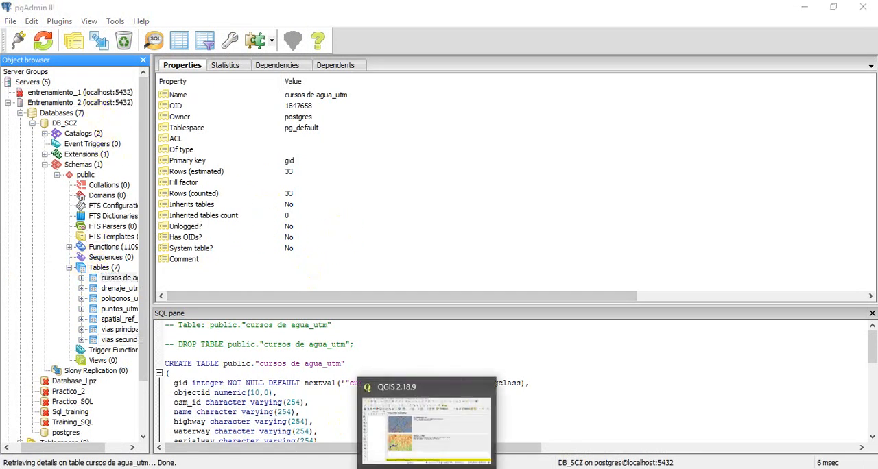
Switch to QGIS and start adding PostGIS tables with the Entrenamiento_2 connection
{"action": "left_click", "coordinate": [429, 468]}
{"action": "left_click", "coordinate": [584, 167]}
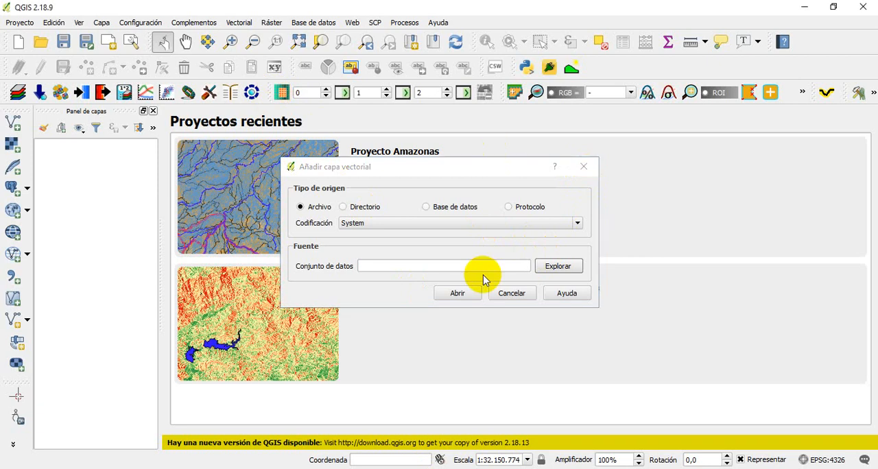
{"action": "left_click", "coordinate": [12, 188]}
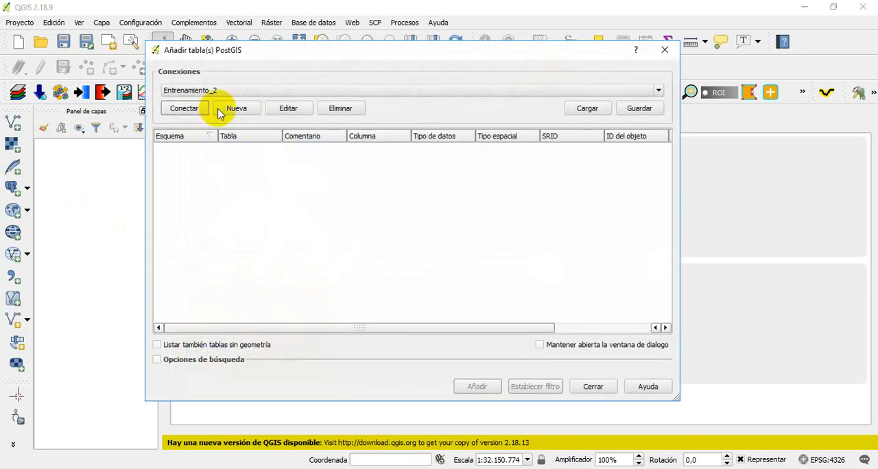
{"action": "left_click", "coordinate": [243, 91]}
{"action": "left_click", "coordinate": [217, 103]}
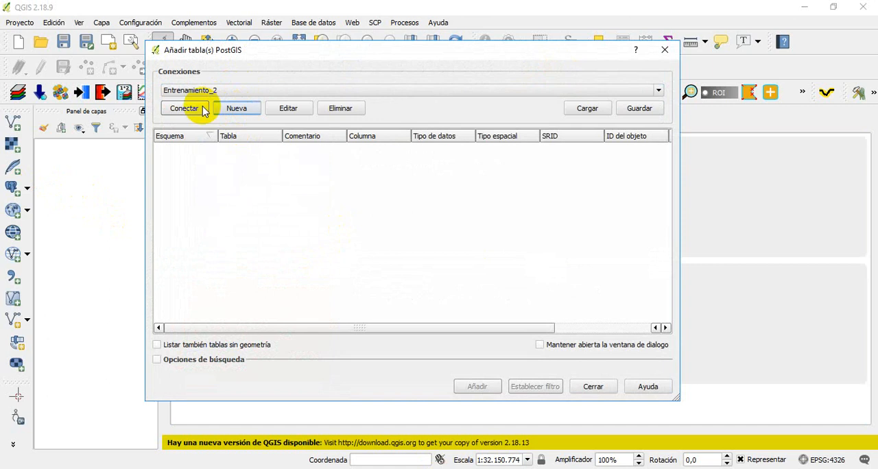
Edit the Entrenamiento_2 connection to use database DB_SCZ with user name postgres and the account password, and save it
{"action": "left_click", "coordinate": [288, 110]}
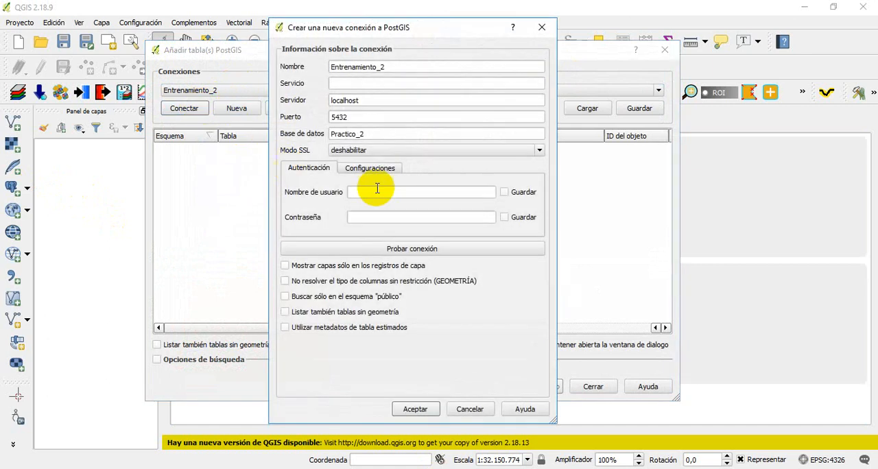
{"action": "left_click_drag", "start_coordinate": [385, 132], "coordinate": [335, 146]}
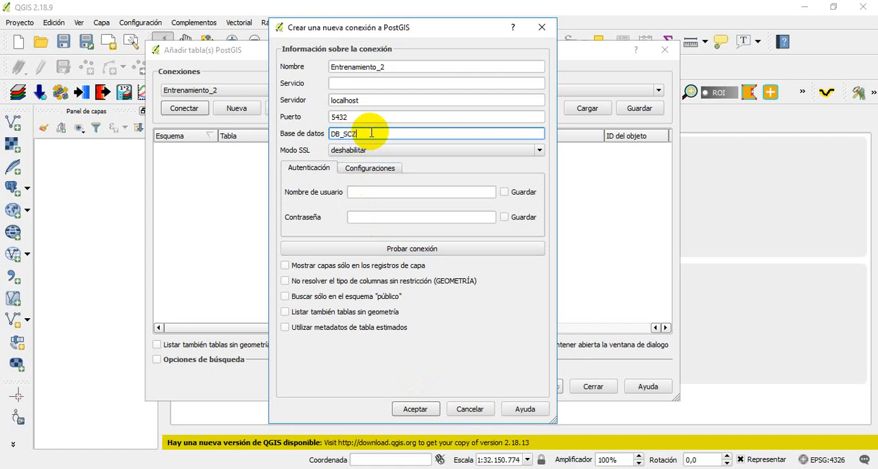
{"action": "left_click", "coordinate": [397, 192]}
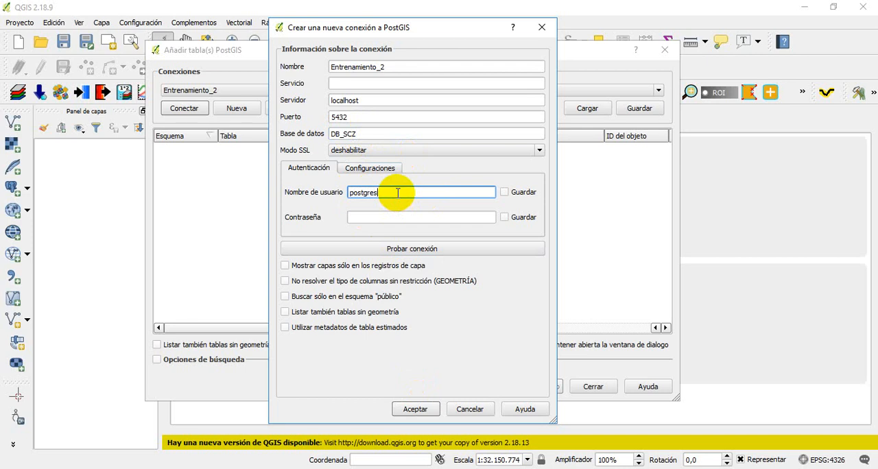
{"action": "left_click", "coordinate": [367, 220]}
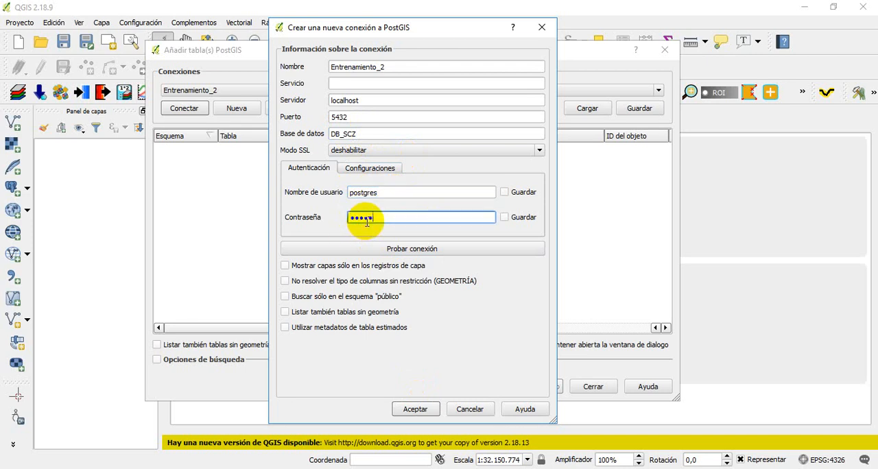
{"action": "key", "text": "Return"}
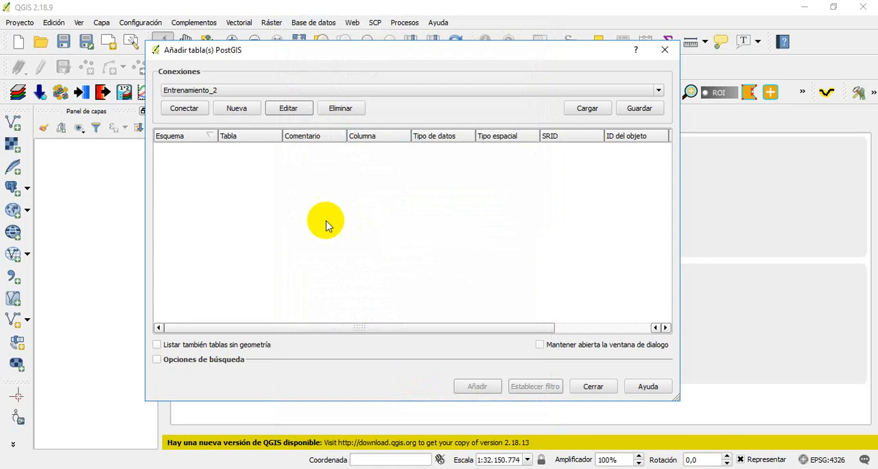
Connect to DB_SCZ through Entrenamiento_2, supplying user name postgres and the account password
{"action": "left_click", "coordinate": [184, 110]}
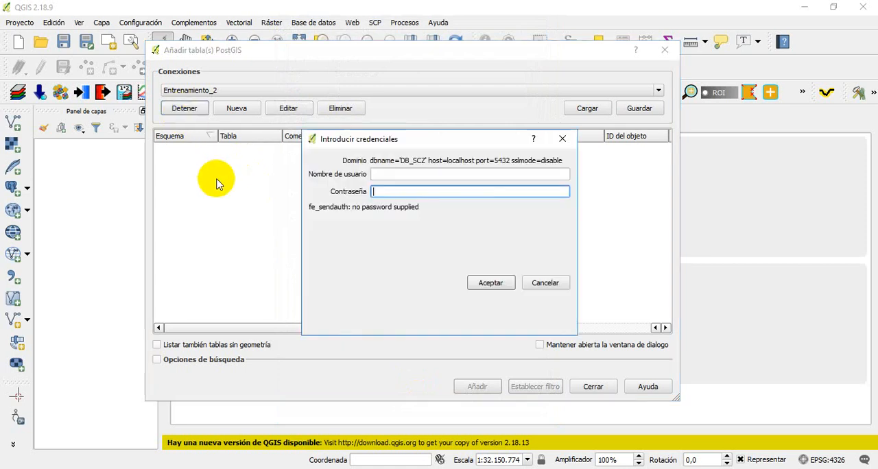
{"action": "left_click", "coordinate": [402, 173]}
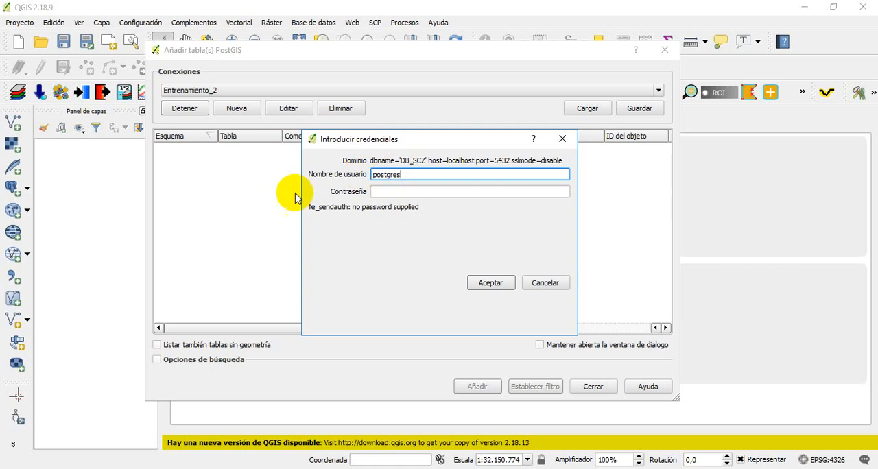
{"action": "left_click", "coordinate": [395, 194]}
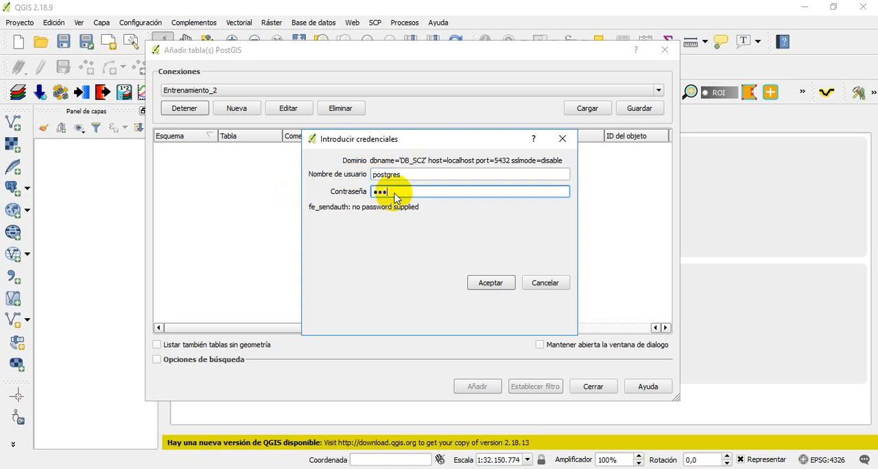
{"action": "key", "text": "Return"}
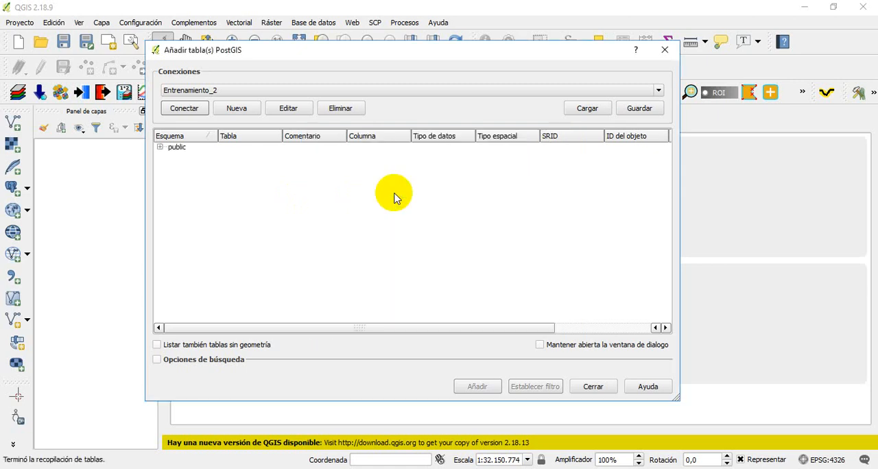
Add all six UTM tables of the public schema to the map as layers, leaving out raster_columns
{"action": "left_click", "coordinate": [160, 147]}
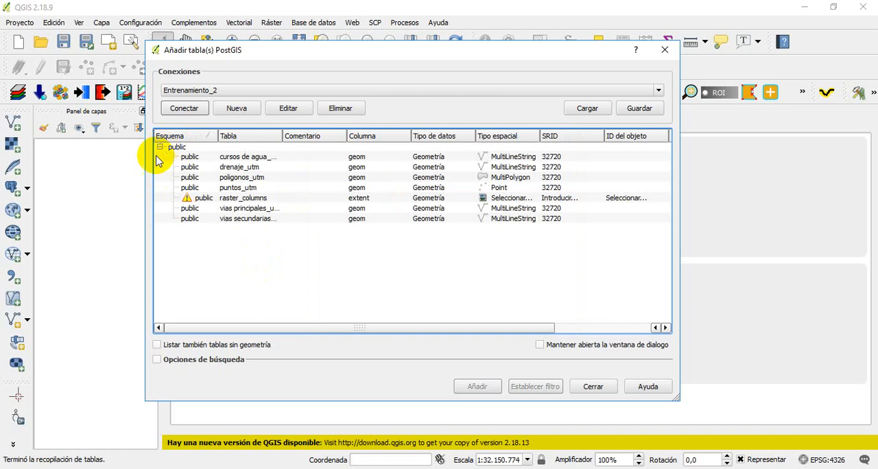
{"action": "left_click", "coordinate": [231, 157]}
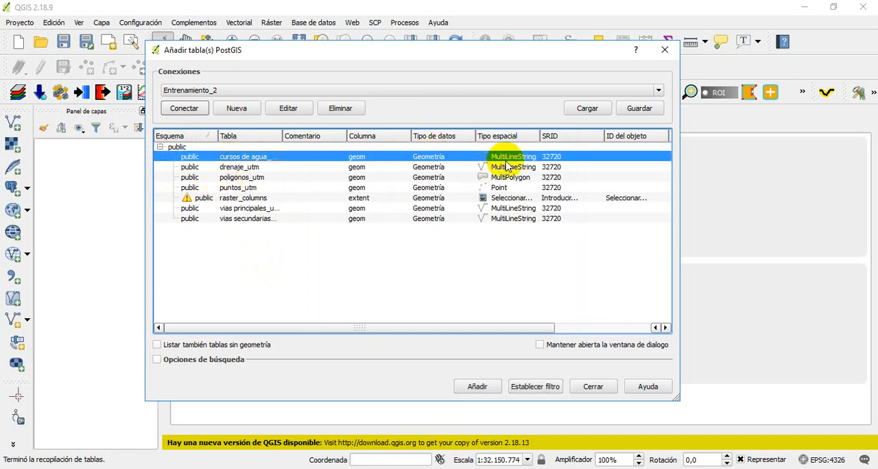
{"action": "left_click", "coordinate": [271, 167], "text": "ctrl"}
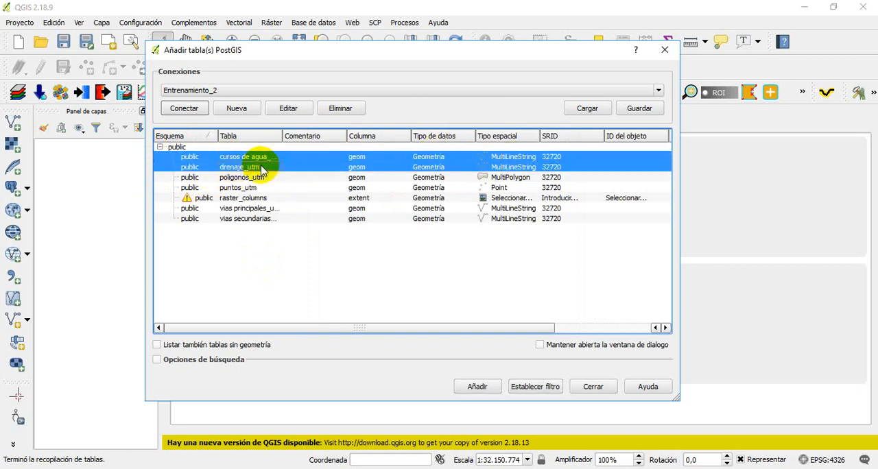
{"action": "left_click", "coordinate": [257, 177], "text": "ctrl"}
{"action": "left_click", "coordinate": [233, 188], "text": "ctrl"}
{"action": "left_click", "coordinate": [231, 208], "text": "ctrl"}
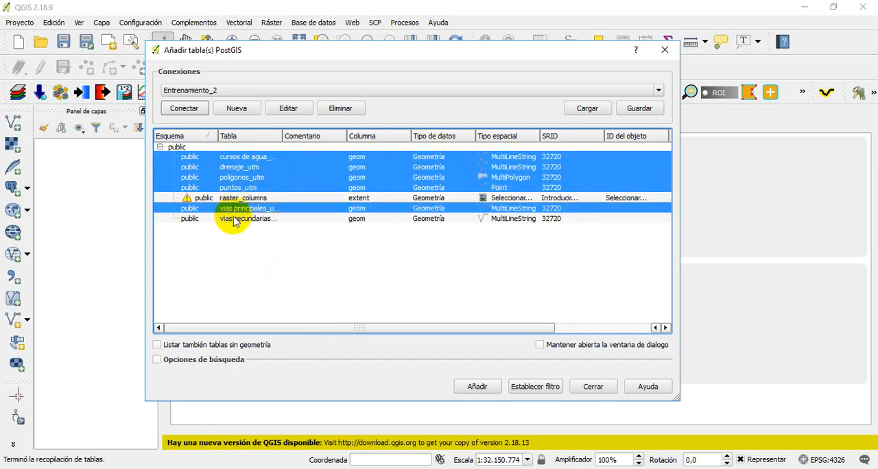
{"action": "left_click", "coordinate": [233, 218], "text": "ctrl"}
{"action": "left_click", "coordinate": [478, 384]}
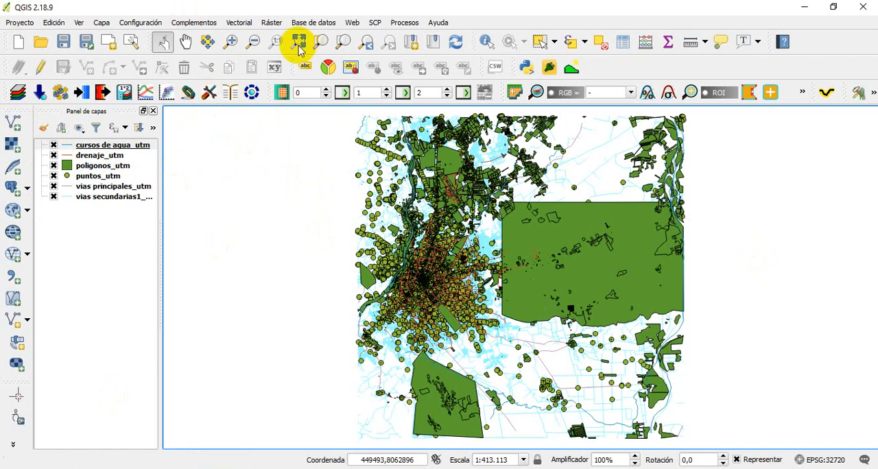
Zoom in closely on the urban area of the map to examine the polygons, points and roads
{"action": "left_click", "coordinate": [231, 42]}
{"action": "left_click_drag", "start_coordinate": [363, 192], "coordinate": [534, 310]}
{"action": "left_click_drag", "start_coordinate": [403, 211], "coordinate": [580, 340]}
{"action": "left_click_drag", "start_coordinate": [398, 196], "coordinate": [691, 378]}
{"action": "left_click_drag", "start_coordinate": [337, 179], "coordinate": [676, 409]}
{"action": "left_click_drag", "start_coordinate": [337, 142], "coordinate": [668, 309]}
{"action": "left_click_drag", "start_coordinate": [335, 155], "coordinate": [699, 310]}
Open the attribute table of the poligonos_utm layer to inspect its records
{"action": "left_click", "coordinate": [90, 168]}
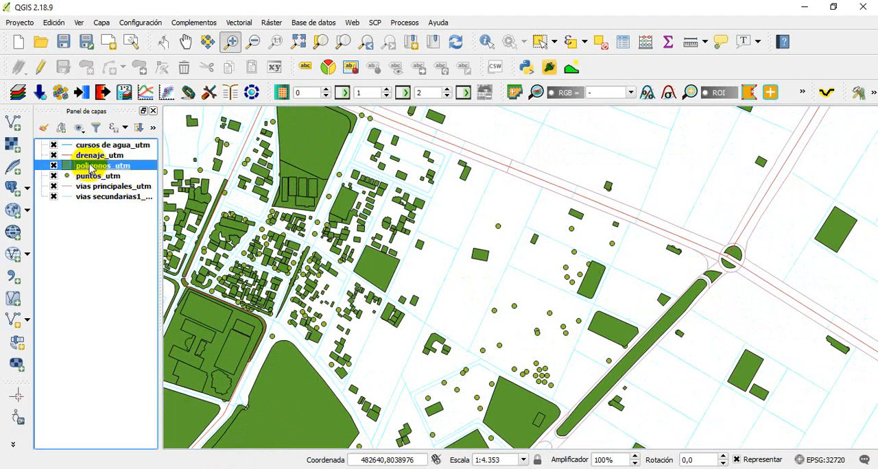
{"action": "right_click", "coordinate": [90, 168]}
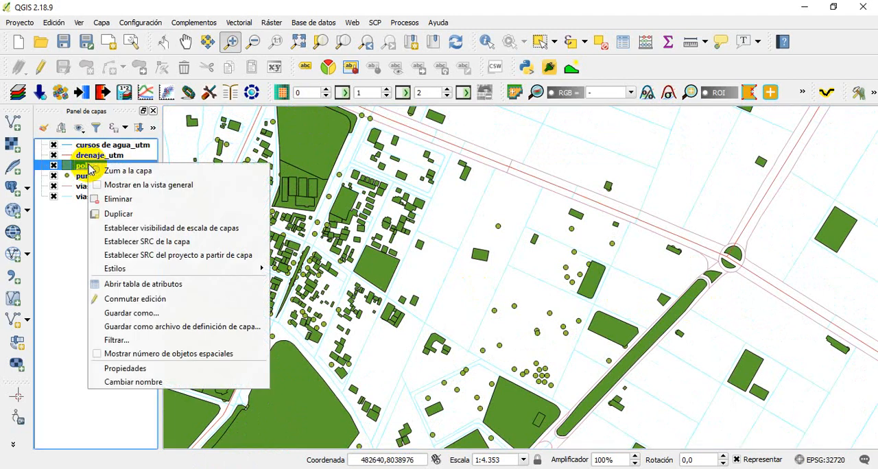
{"action": "left_click", "coordinate": [145, 284]}
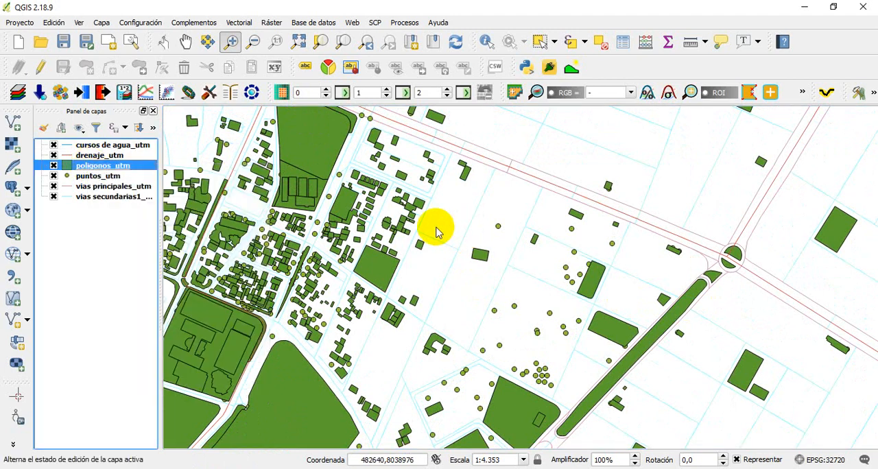
{"action": "left_click", "coordinate": [573, 153]}
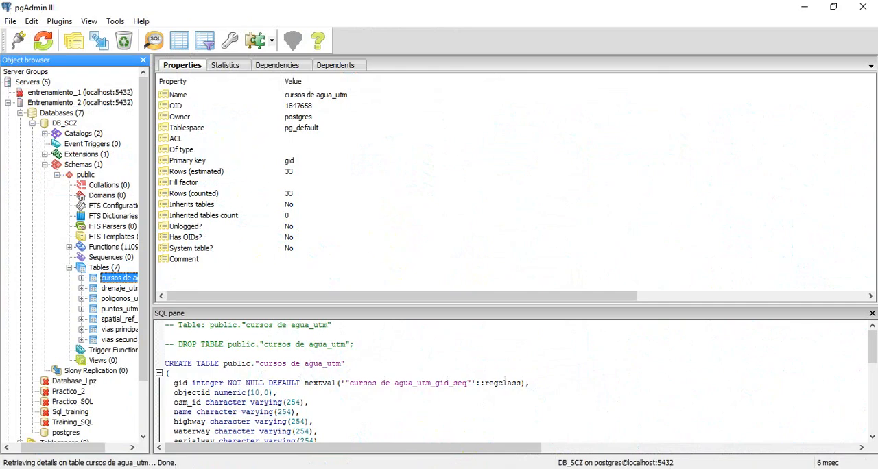
{"action": "left_click", "coordinate": [470, 468]}
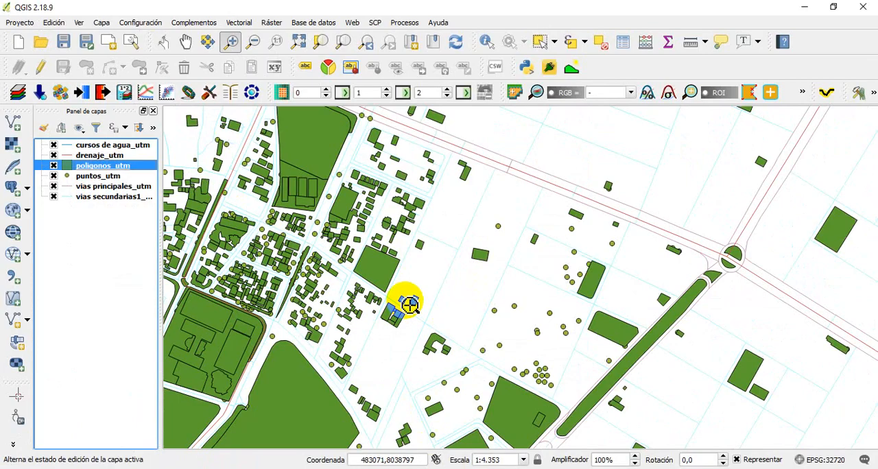
{"action": "left_click", "coordinate": [403, 214]}
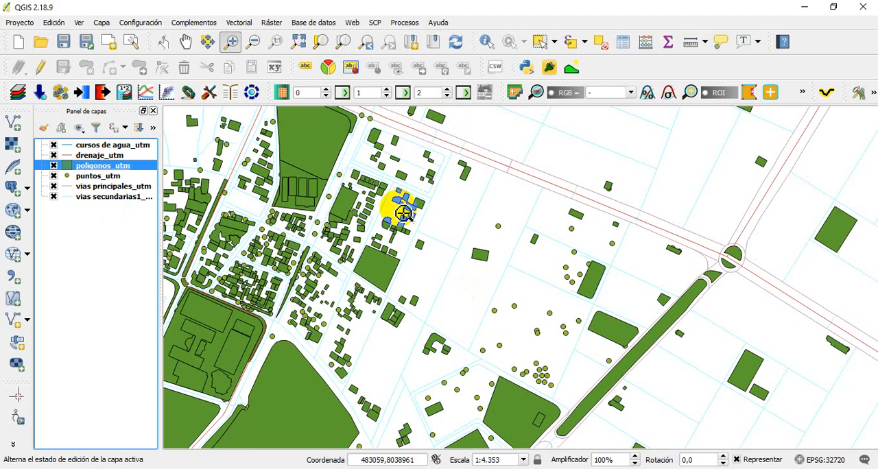